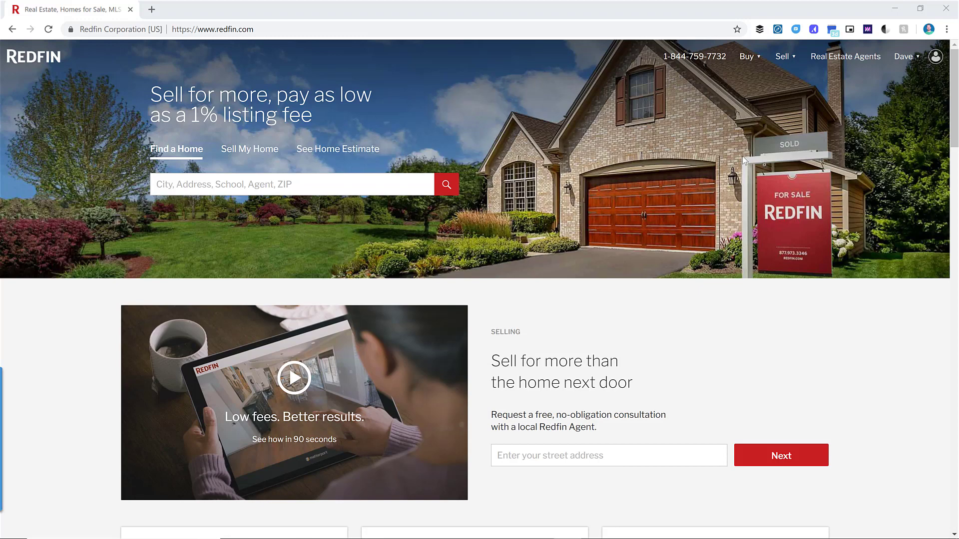
# Search for homes in Kansas City, MO and remove the city outline from the results map
pyautogui.click(399, 186)
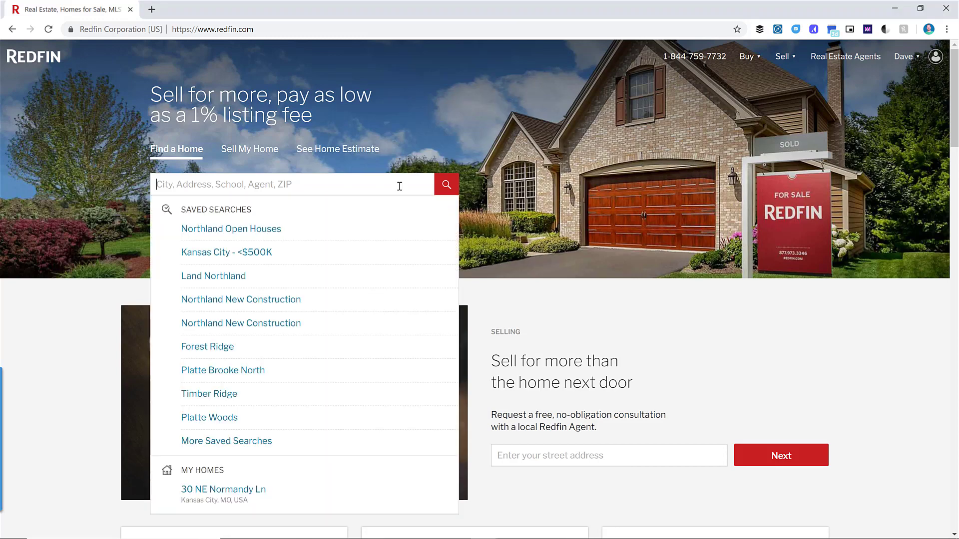
pyautogui.write('kansas city,')
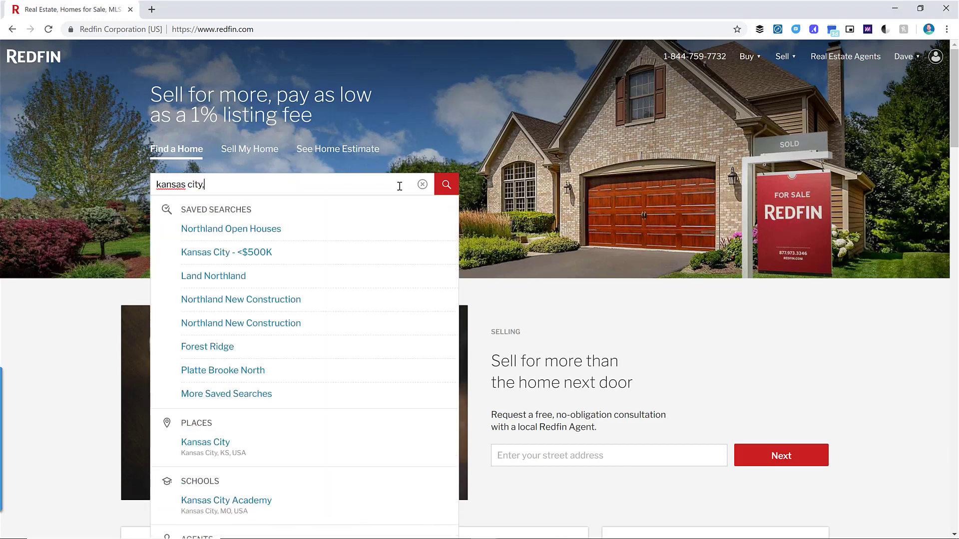
pyautogui.write(' mo')
pyautogui.click(349, 243)
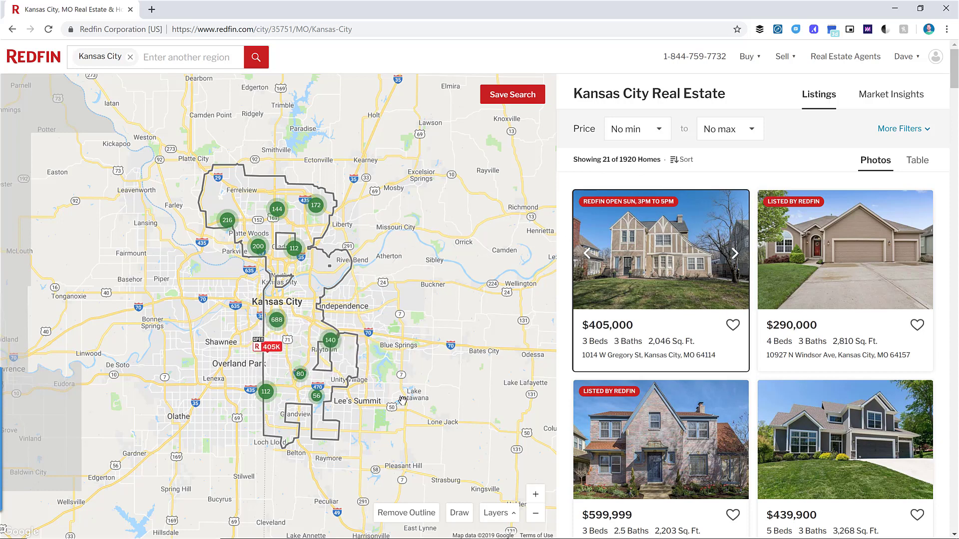
pyautogui.click(427, 518)
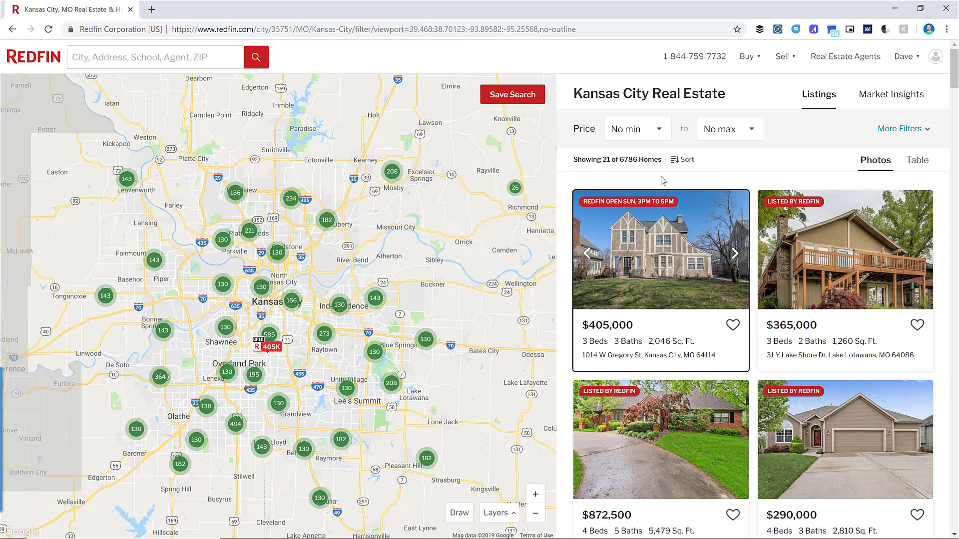
pyautogui.click(652, 274)
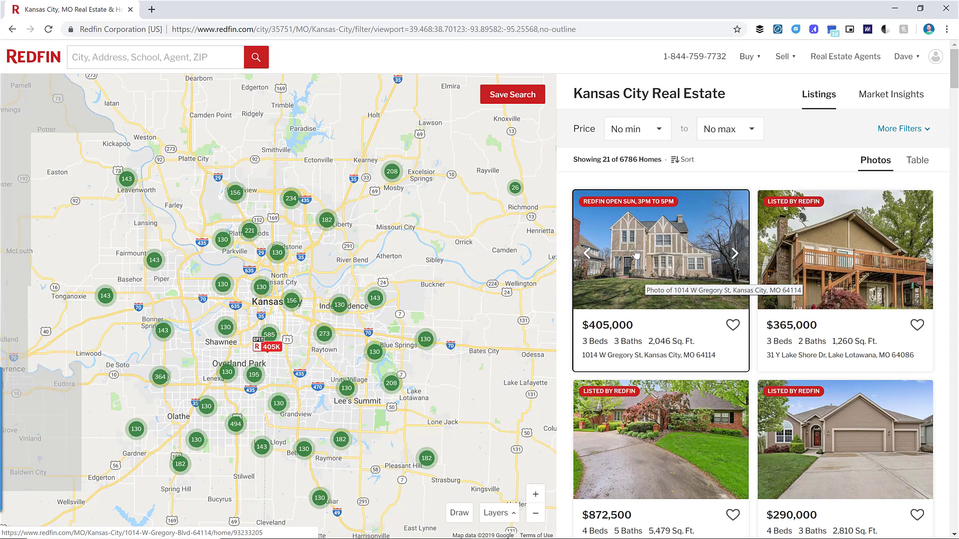
# Draw a custom search area on the map north of the Missouri River, enclosing Weatherby Lake, Platte Woods, Parkville, Houston Lake and Riverside
pyautogui.moveTo(243, 245)
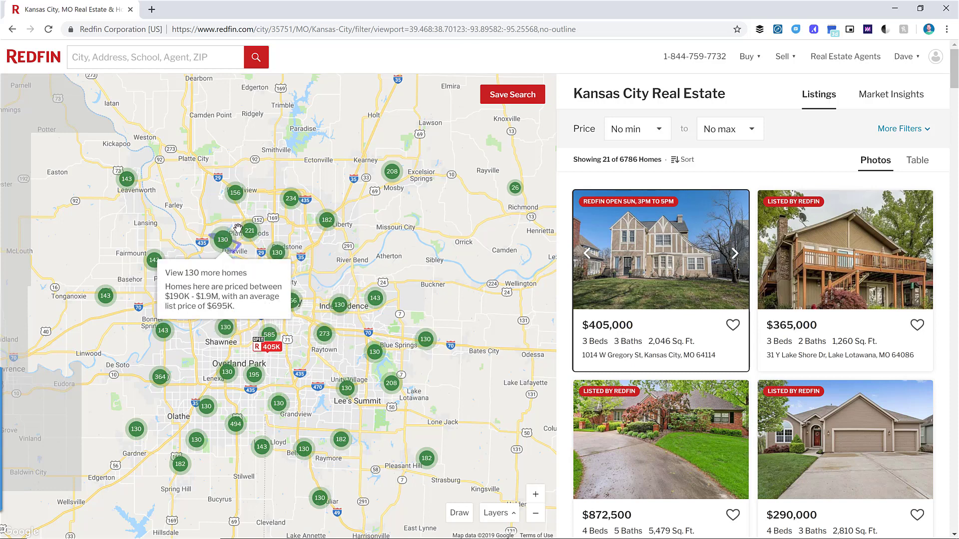
pyautogui.scroll(3, 238, 229)
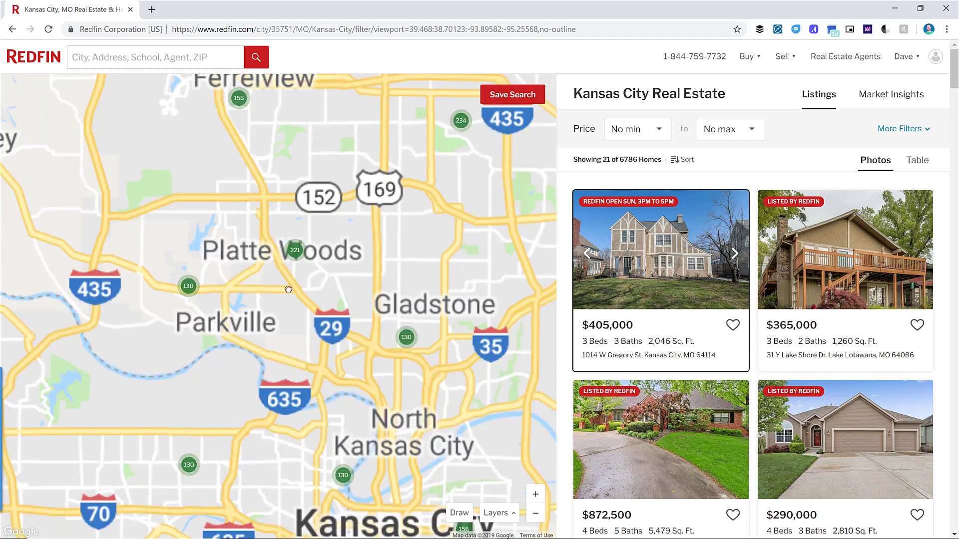
pyautogui.scroll(-3, 228, 239)
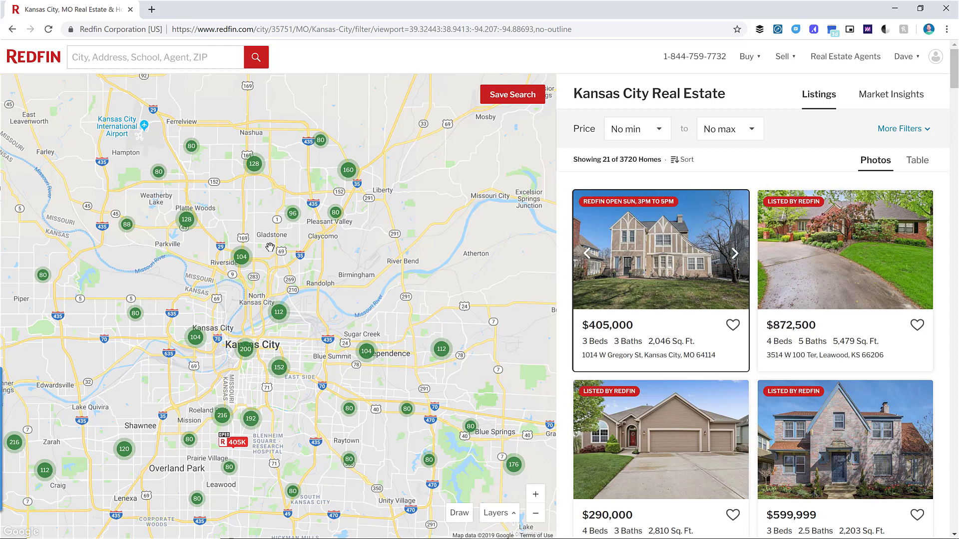
pyautogui.moveTo(277, 253); pyautogui.dragTo(266, 270)
pyautogui.scroll(1, 266, 269)
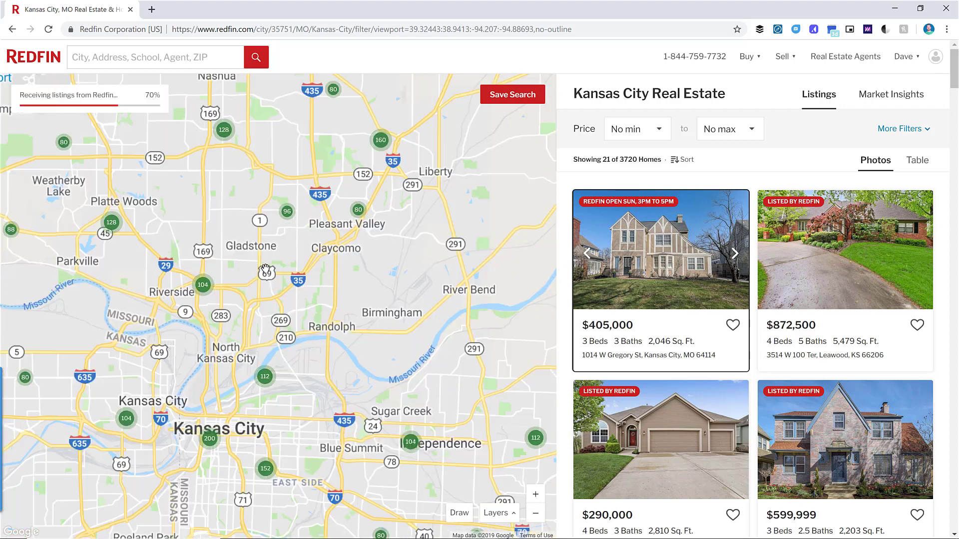
pyautogui.moveTo(232, 319); pyautogui.dragTo(358, 250)
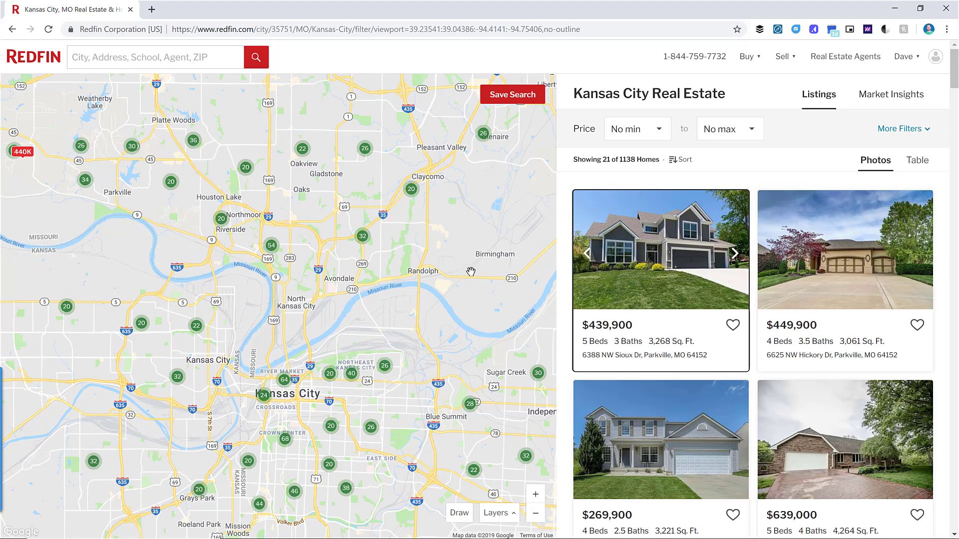
pyautogui.moveTo(468, 315); pyautogui.dragTo(462, 427)
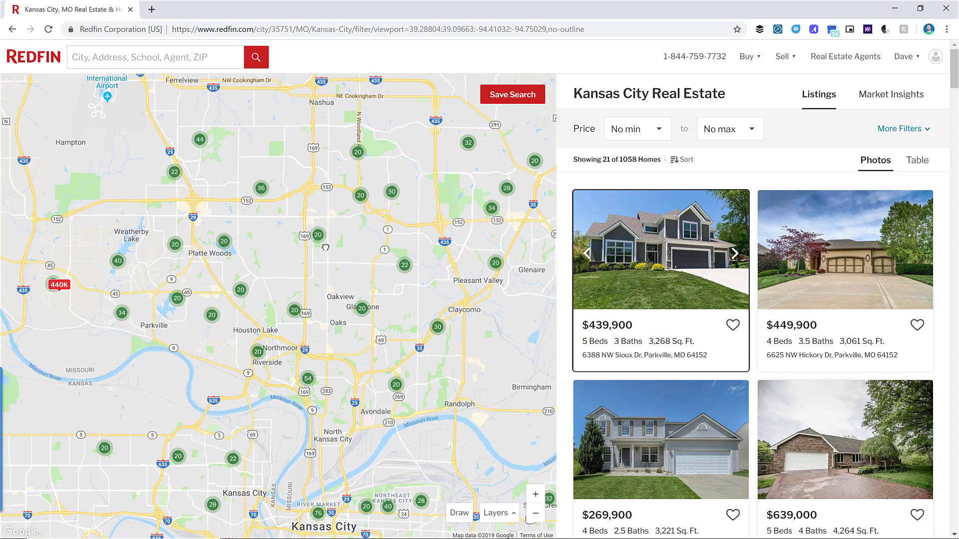
pyautogui.scroll(2, 247, 267)
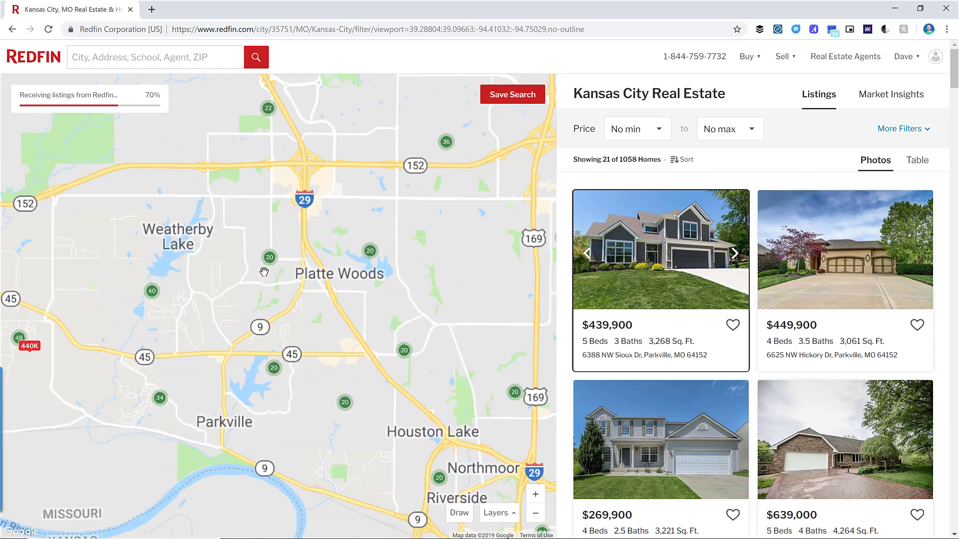
pyautogui.scroll(-3, 256, 278)
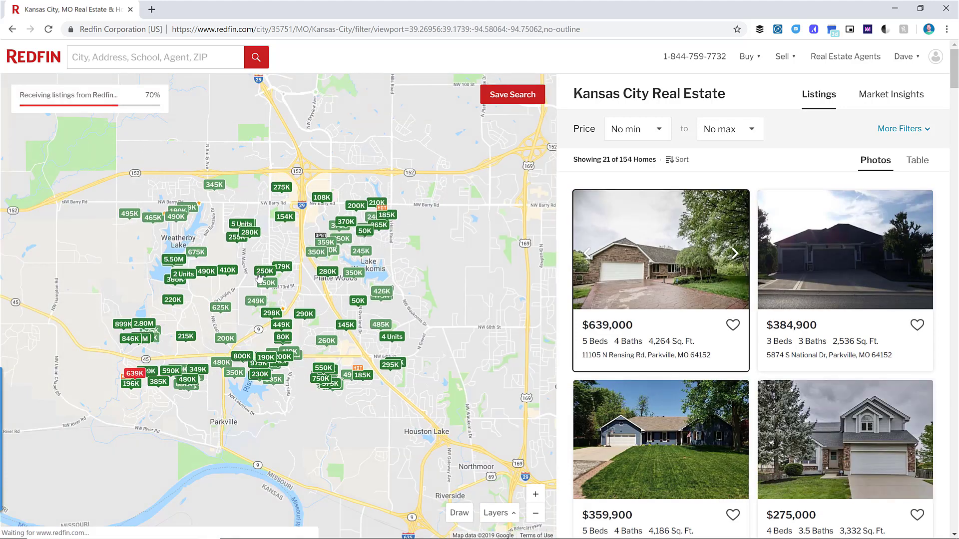
pyautogui.scroll(-1, 318, 281)
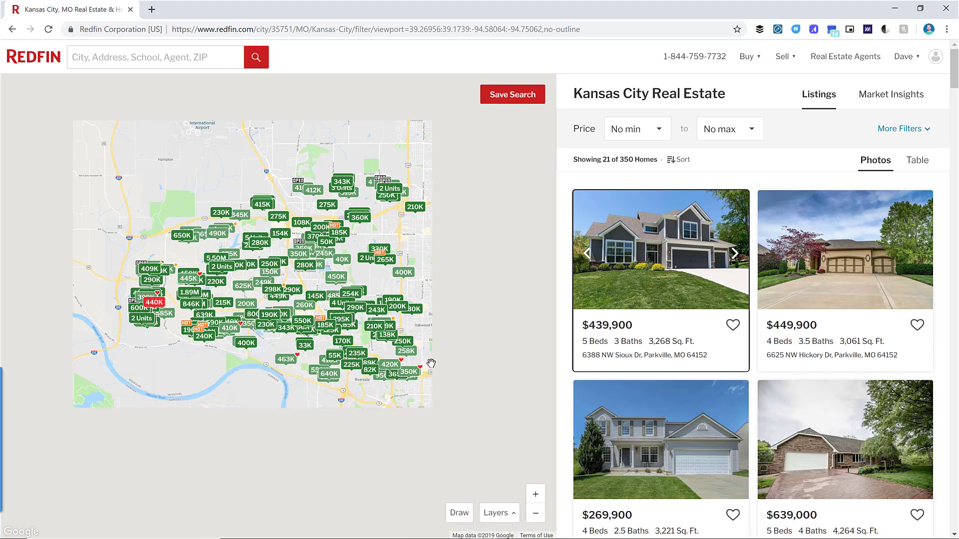
pyautogui.moveTo(476, 181); pyautogui.dragTo(453, 182)
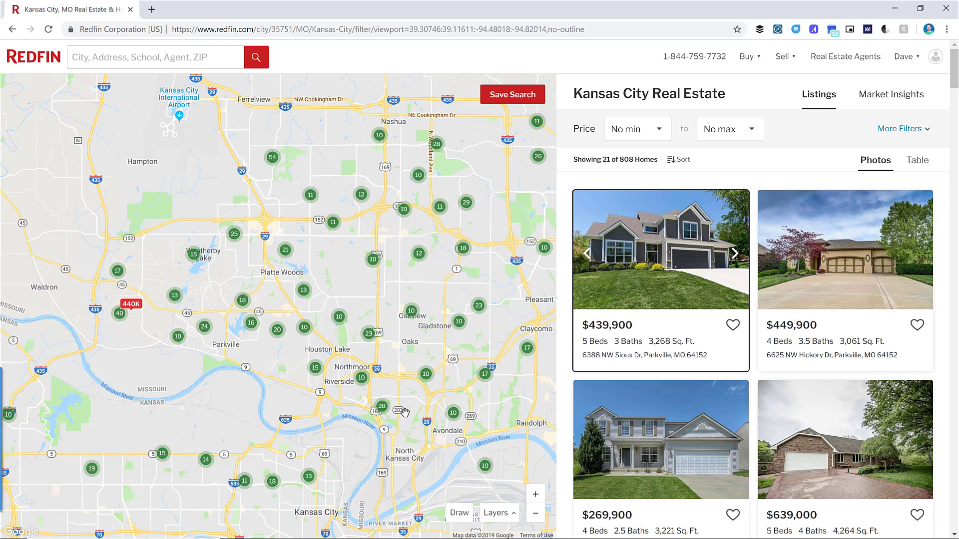
pyautogui.click(458, 518)
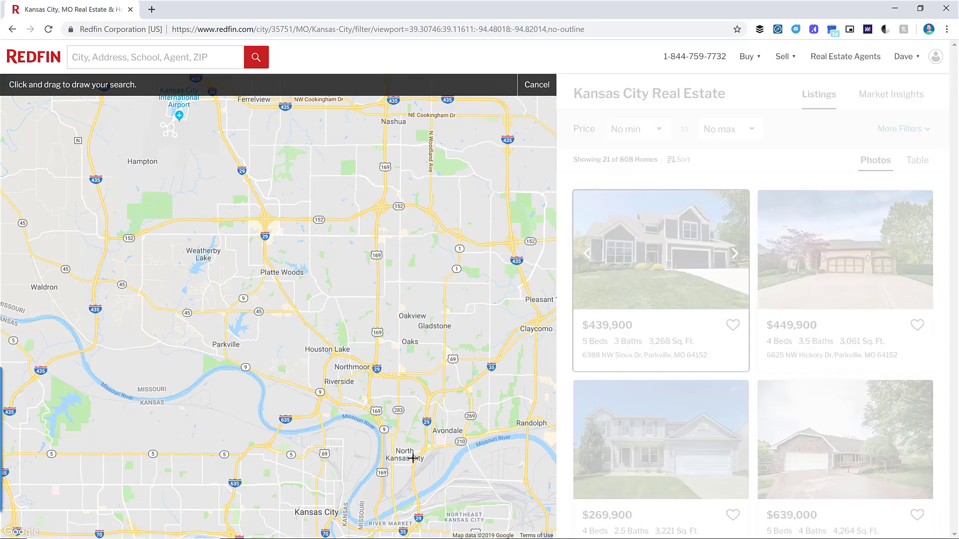
pyautogui.moveTo(394, 440)
pyautogui.mouseDown()
pyautogui.moveTo(408, 184)
pyautogui.moveTo(176, 184)
pyautogui.moveTo(107, 195)
pyautogui.moveTo(91, 367)
pyautogui.moveTo(200, 375)
pyautogui.moveTo(393, 436)
pyautogui.mouseUp()
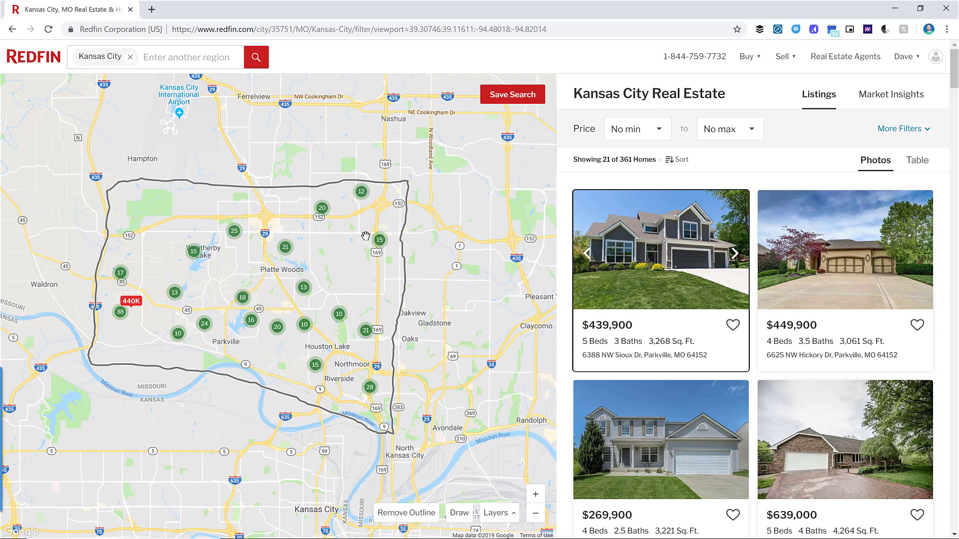
# Save the drawn-area search as "Northland Overview" with daily e-mail updates
pyautogui.click(512, 94)
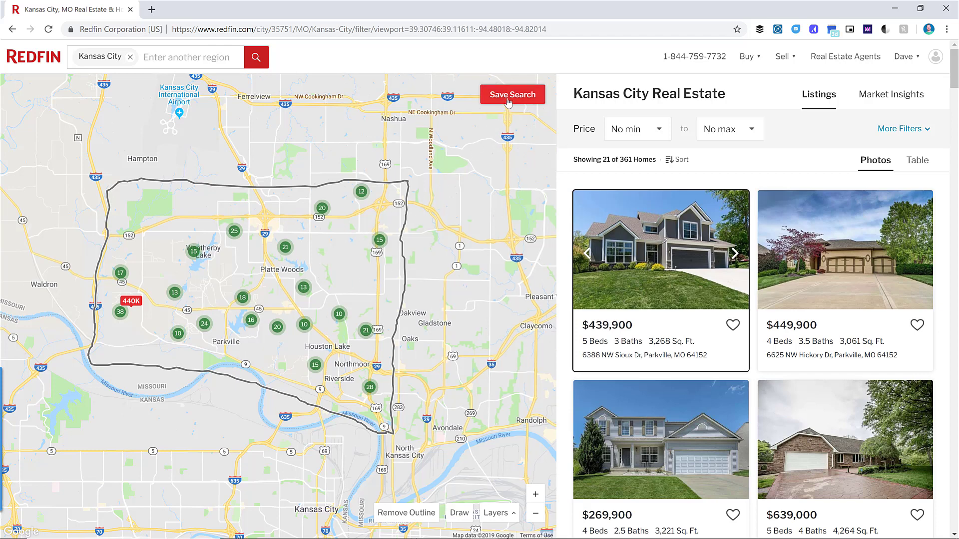
pyautogui.tripleClick(424, 172)
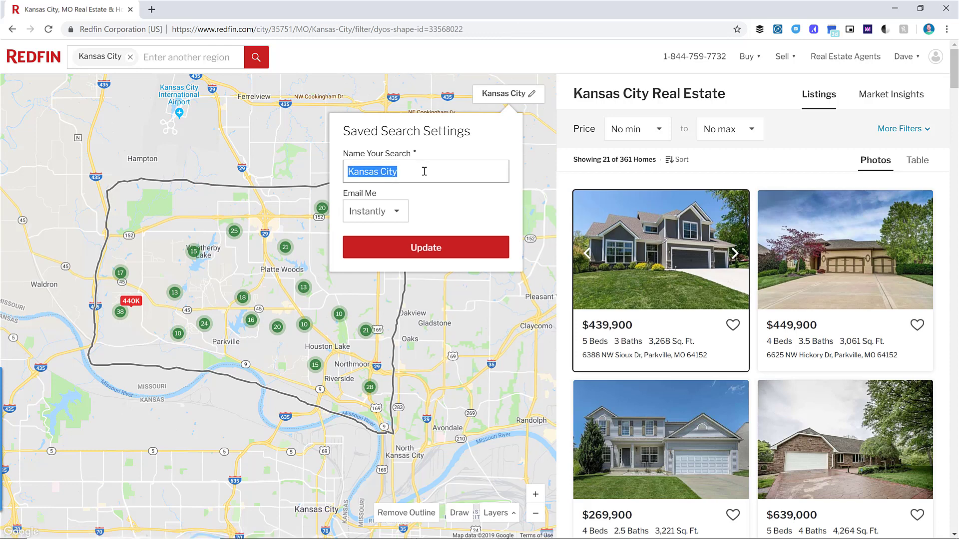
pyautogui.write('Northla')
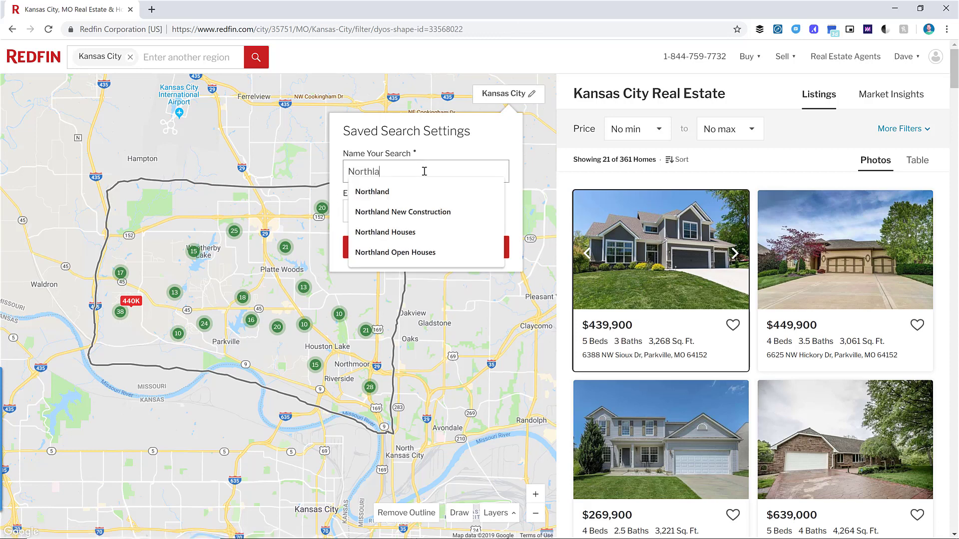
pyautogui.write('nd Overview')
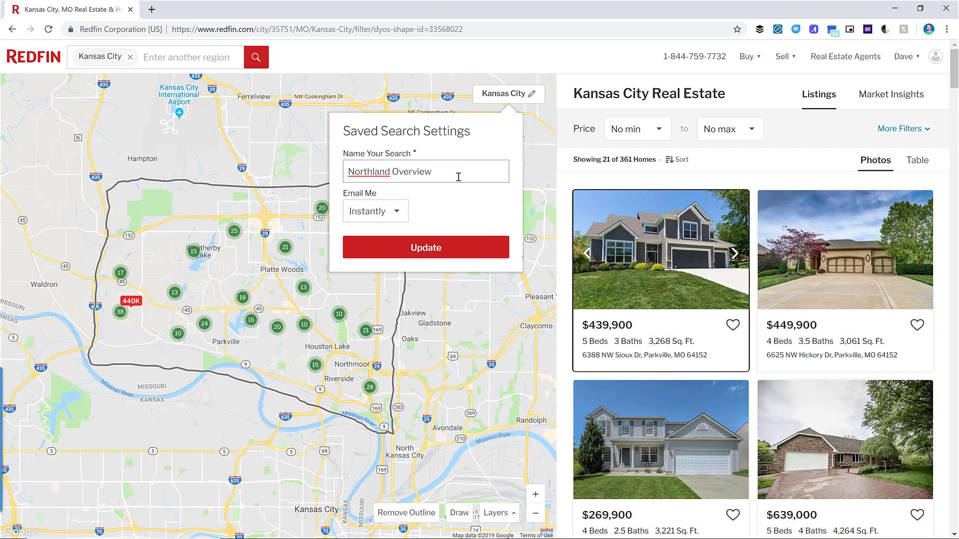
pyautogui.click(398, 212)
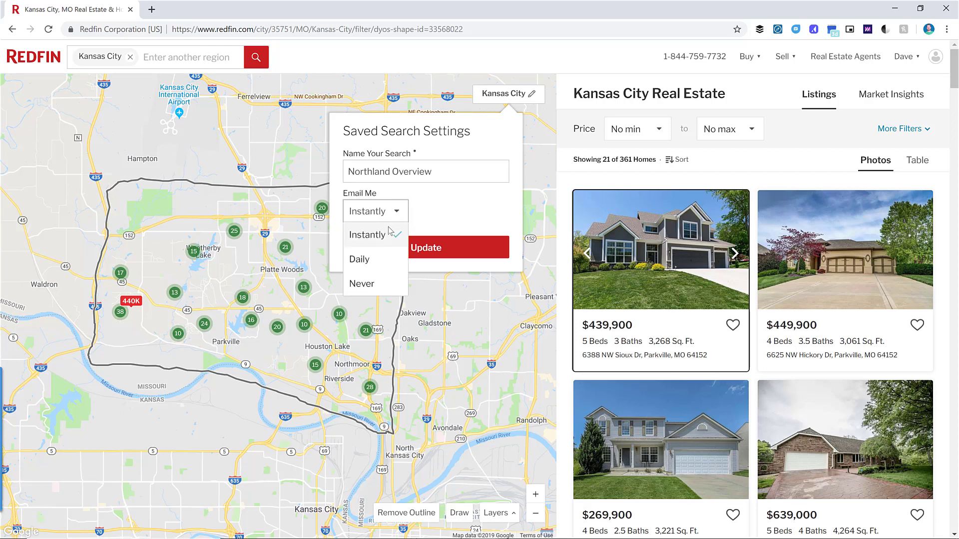
pyautogui.click(393, 265)
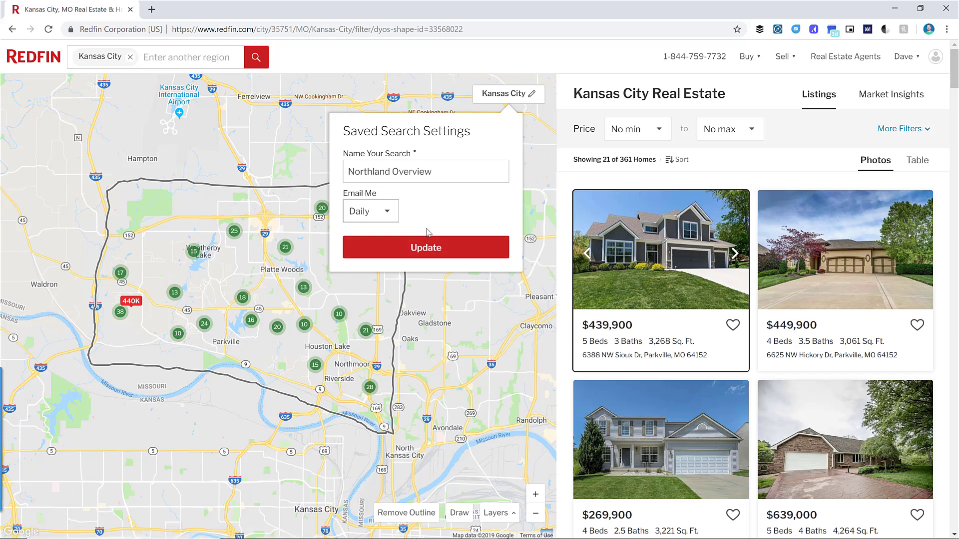
pyautogui.click(442, 249)
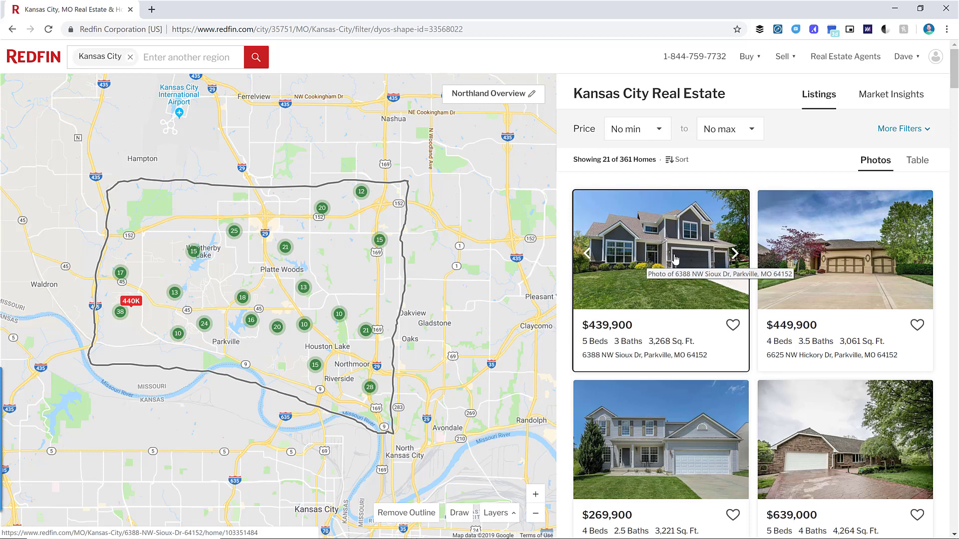
# Limit the listings to a maximum price of $350k
pyautogui.click(749, 137)
pyautogui.moveTo(763, 166); pyautogui.dragTo(762, 191)
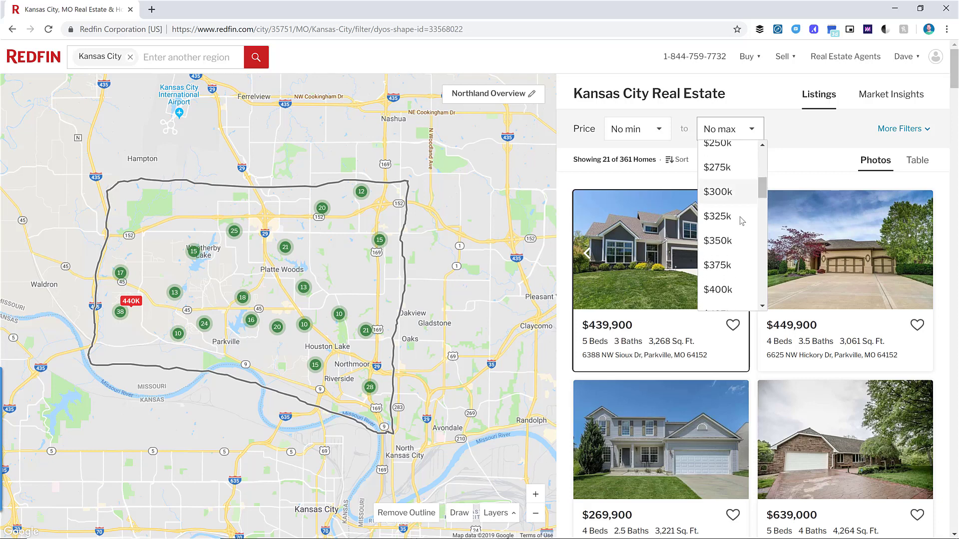
pyautogui.click(730, 243)
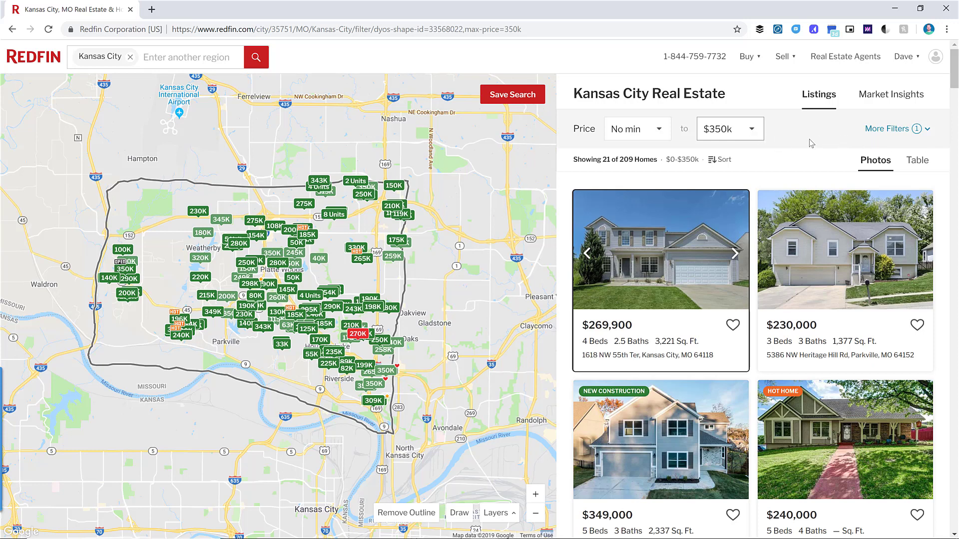
# Expand the additional search filters and set the minimum number of bedrooms to 3
pyautogui.click(880, 131)
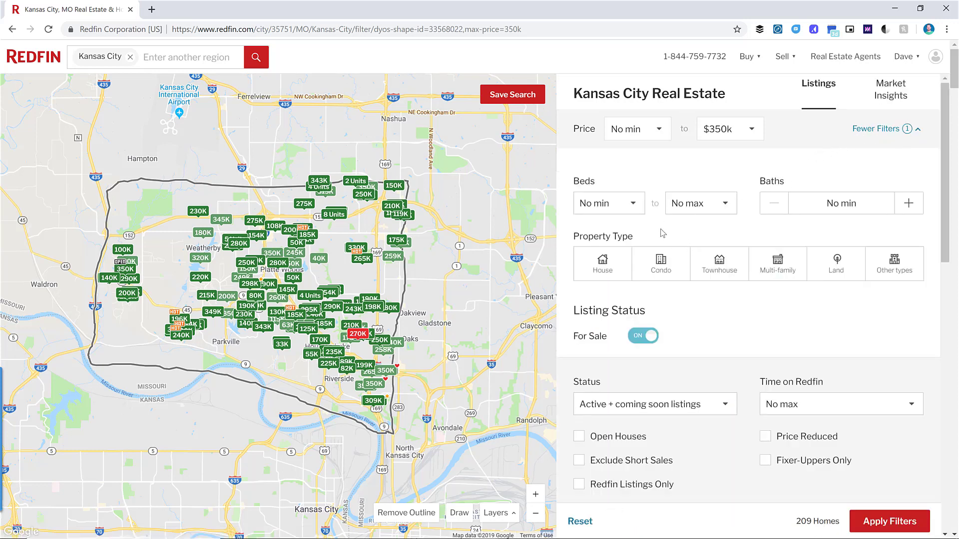
pyautogui.click(639, 205)
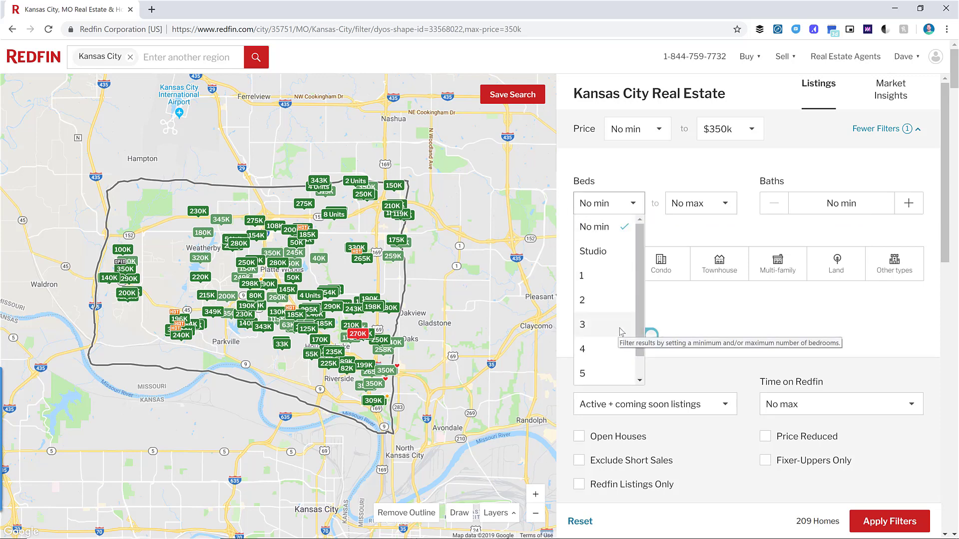
pyautogui.click(621, 325)
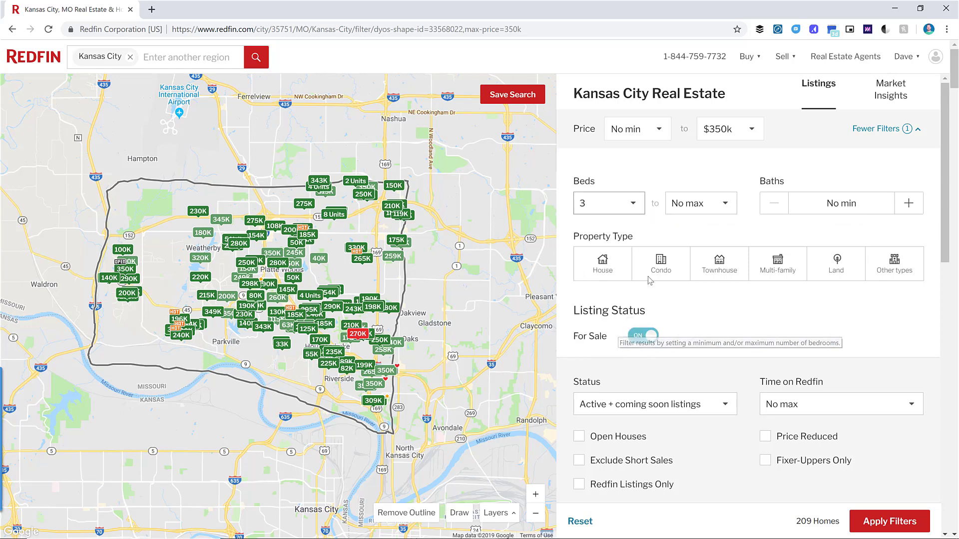
# Try a maximum of 3 bedrooms, and reset the bedroom maximum to No max
pyautogui.click(726, 202)
pyautogui.scroll(-1, 709, 305)
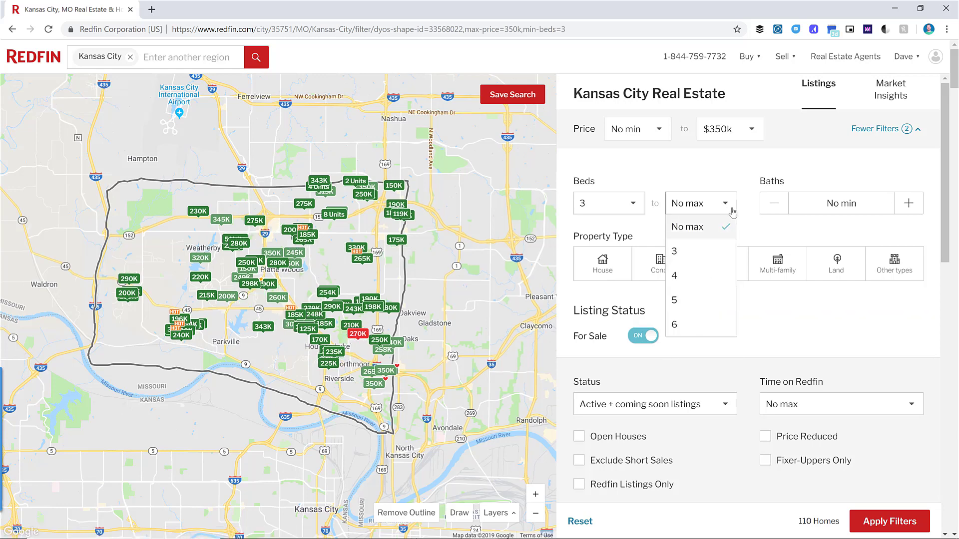
pyautogui.click(699, 252)
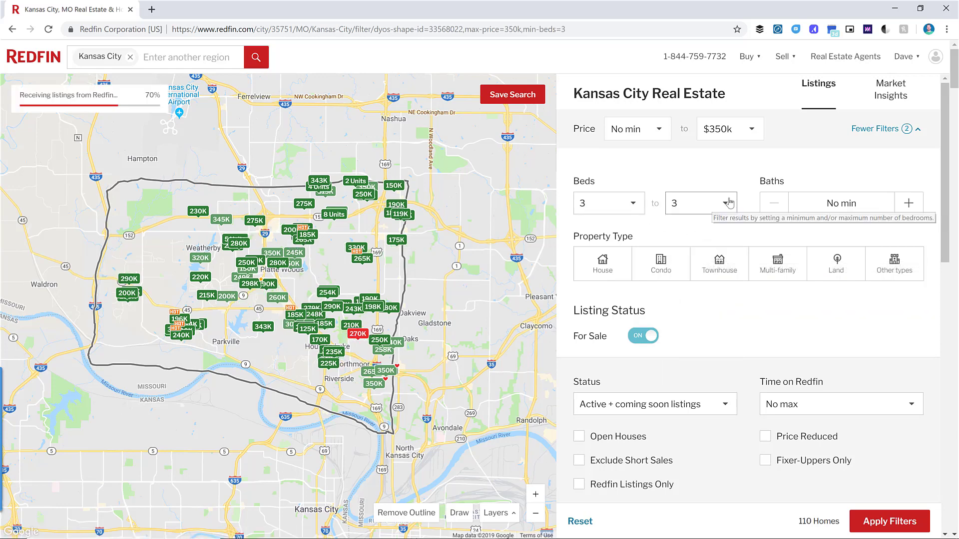
pyautogui.click(717, 208)
pyautogui.click(707, 229)
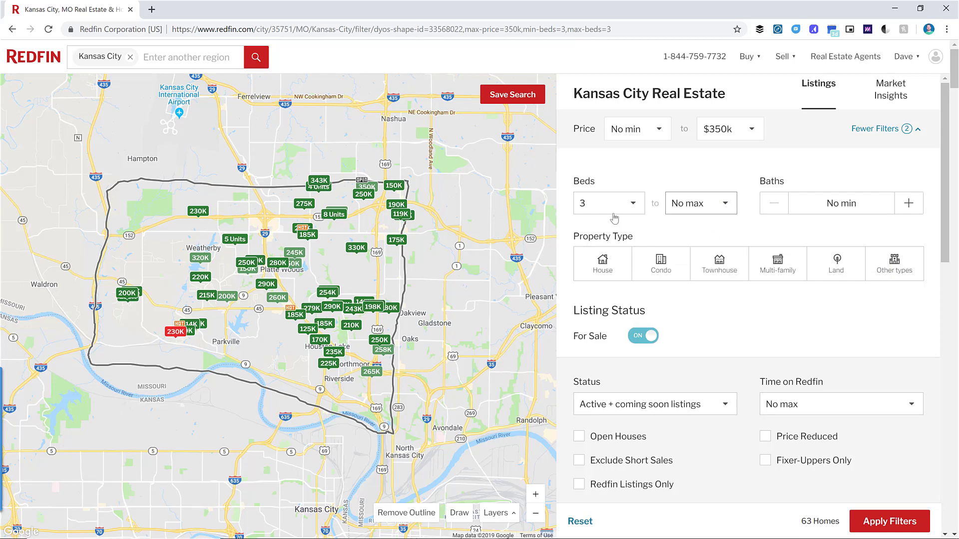
# Lower the minimum number of bedrooms to 2 and raise the minimum baths to 1.25+
pyautogui.click(630, 210)
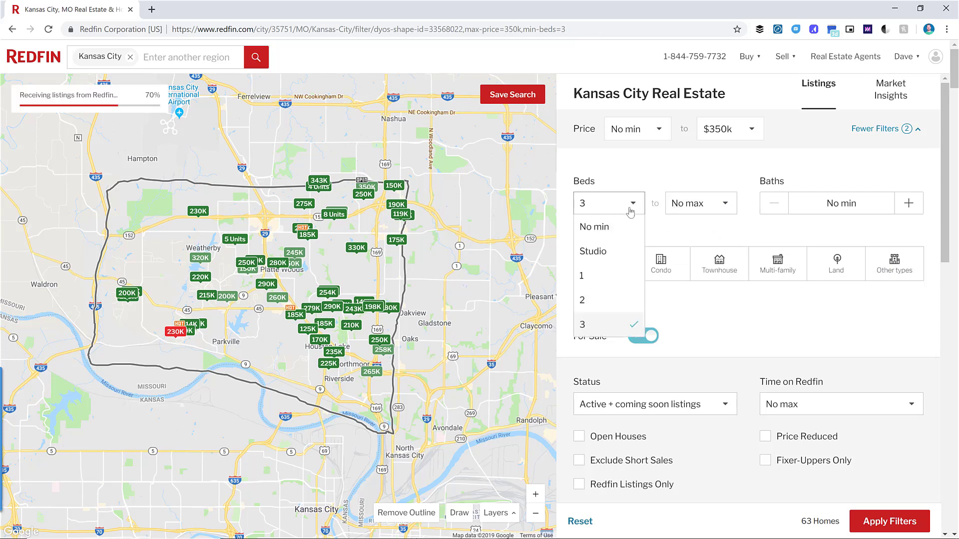
pyautogui.click(602, 299)
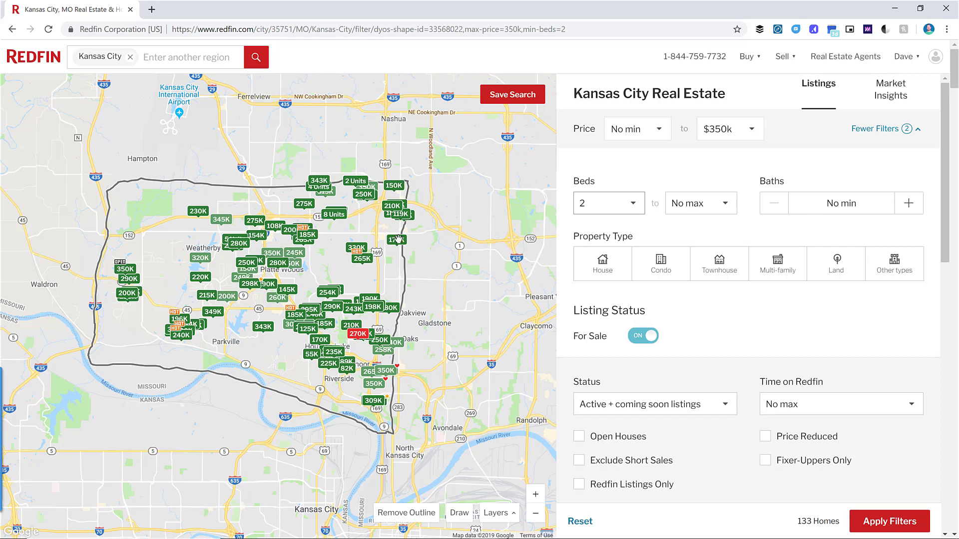
pyautogui.click(908, 205)
pyautogui.click(909, 203)
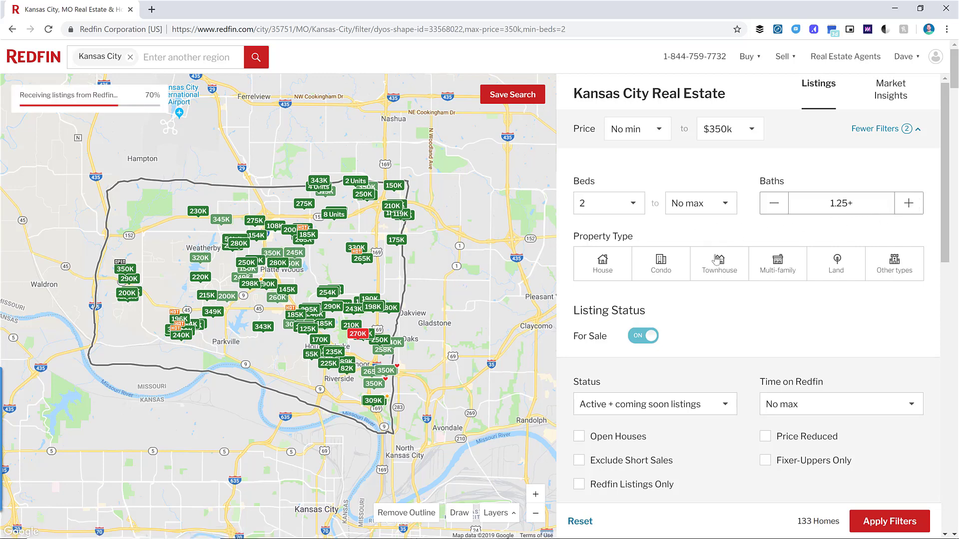
# Raise the minimum baths to 2+ and save the filtered search for the outlined area
pyautogui.click(909, 203)
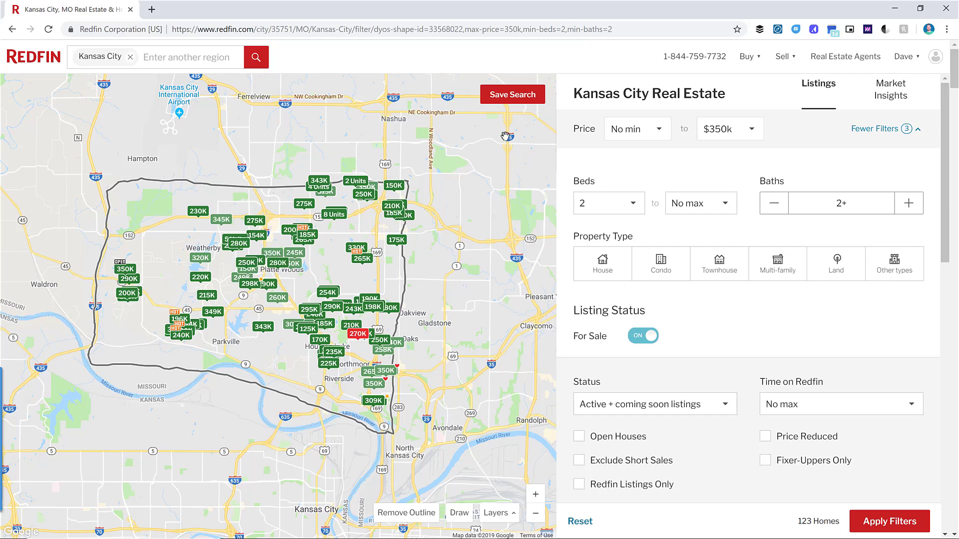
pyautogui.click(533, 101)
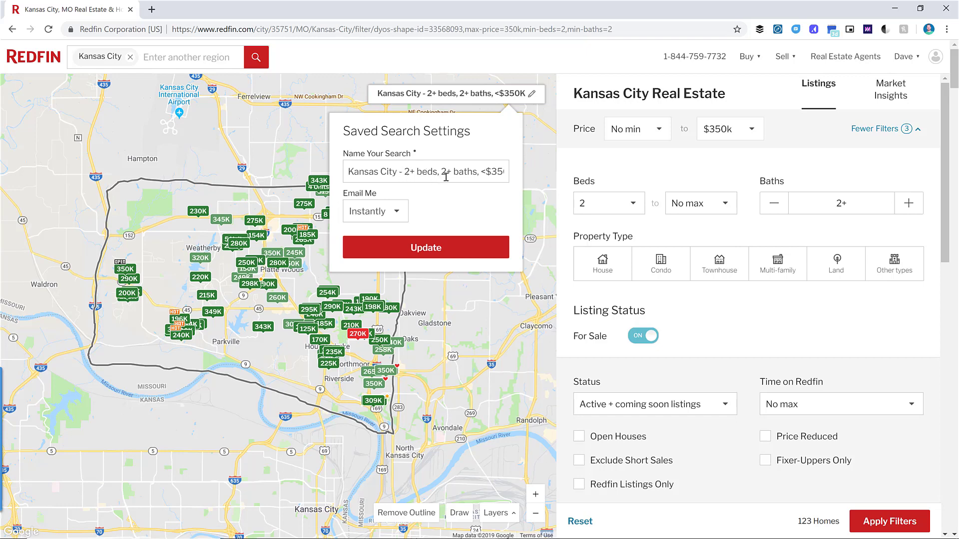
# Set the saved search's e-mail frequency to Daily and update its settings
pyautogui.moveTo(484, 173); pyautogui.dragTo(505, 172)
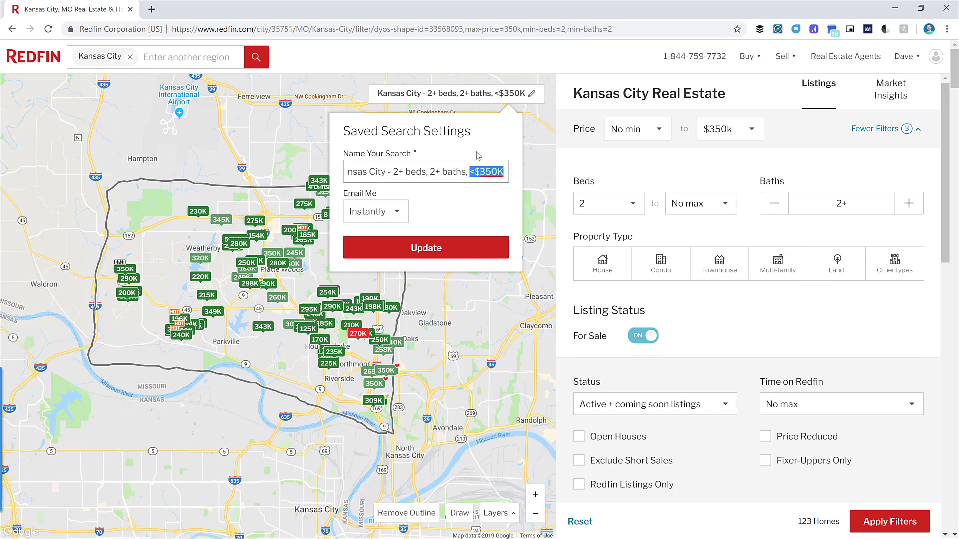
pyautogui.click(398, 212)
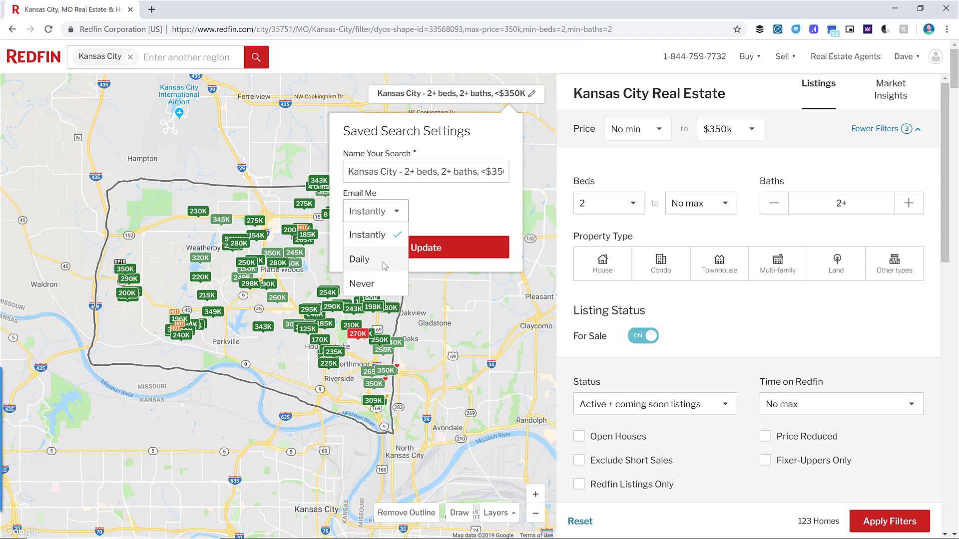
pyautogui.click(468, 198)
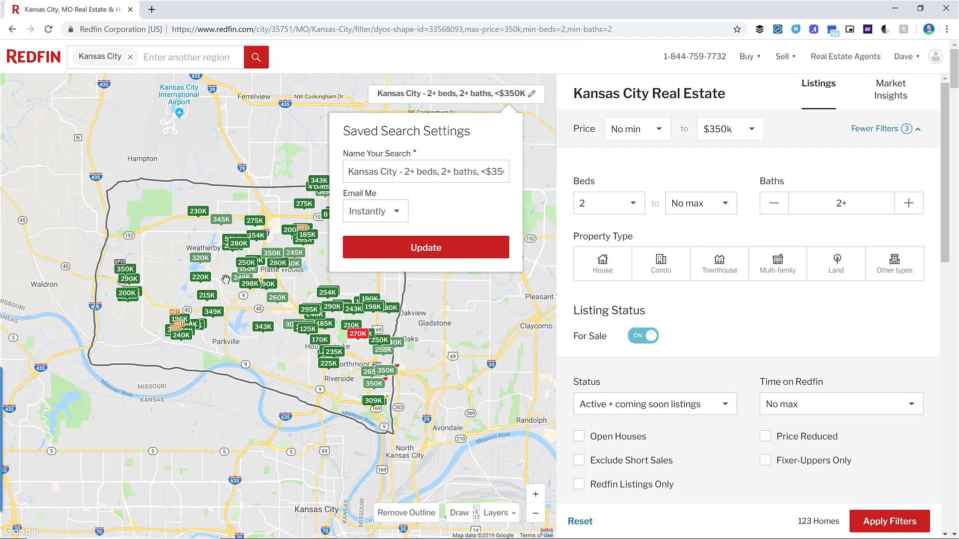
pyautogui.click(398, 212)
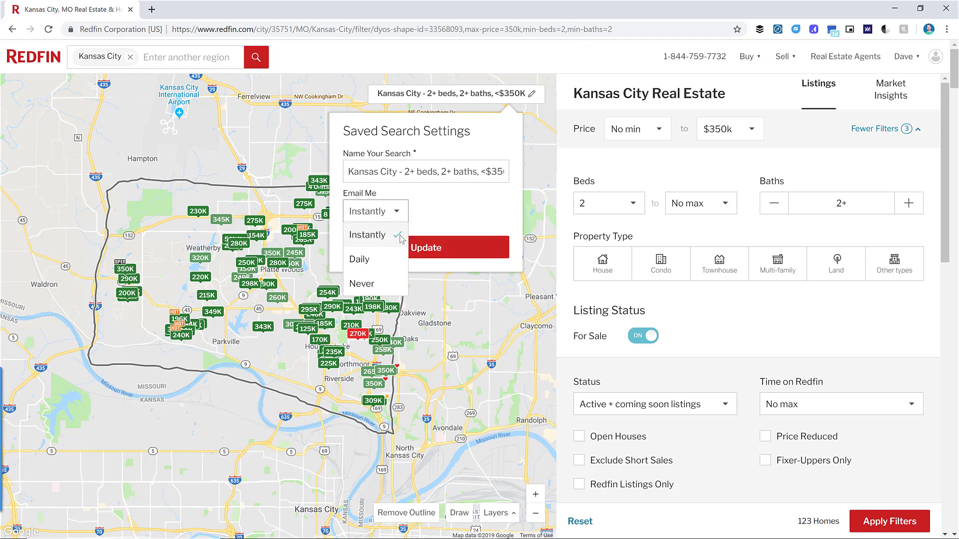
pyautogui.click(392, 271)
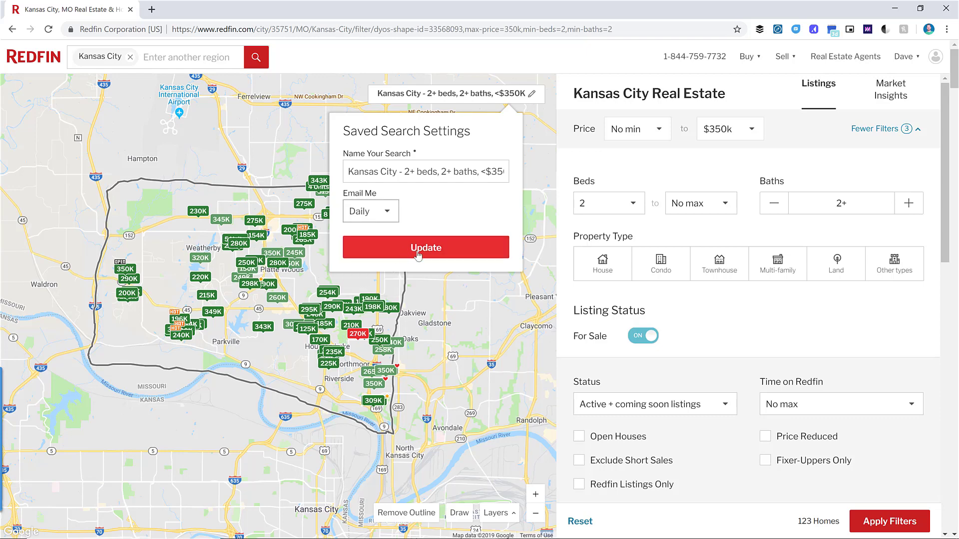
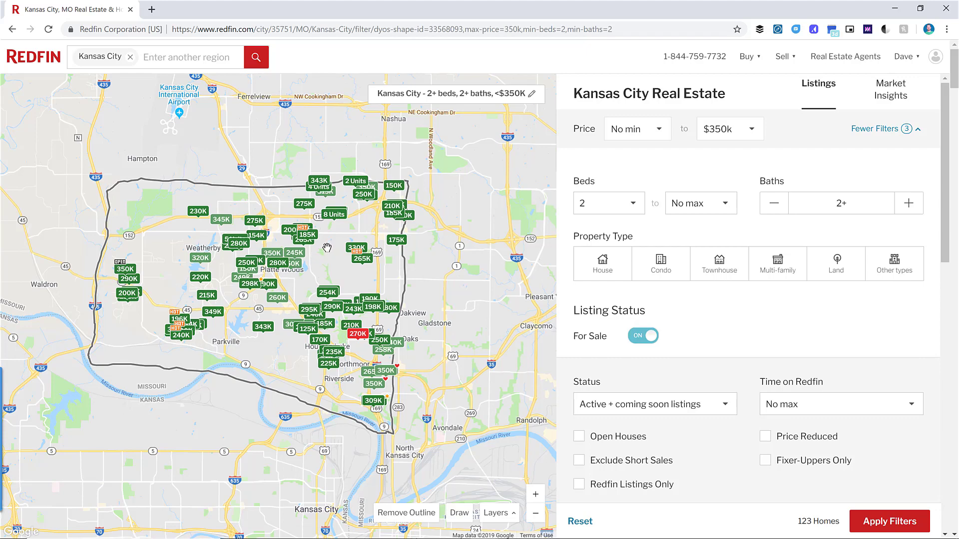
# Examine the homes for sale around Weatherby Lake, Park Forest and Platte Ridge on the map
pyautogui.scroll(1, 260, 251)
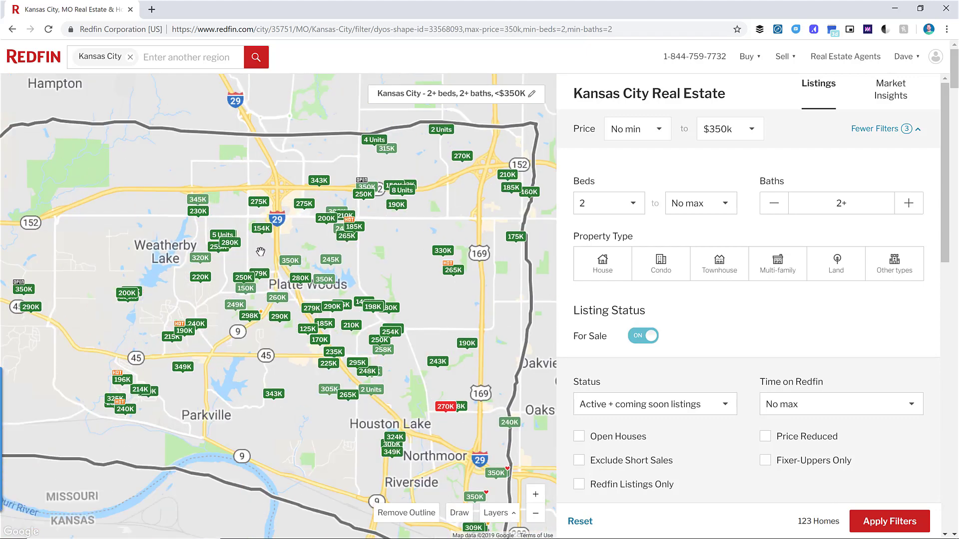
pyautogui.scroll(1, 278, 274)
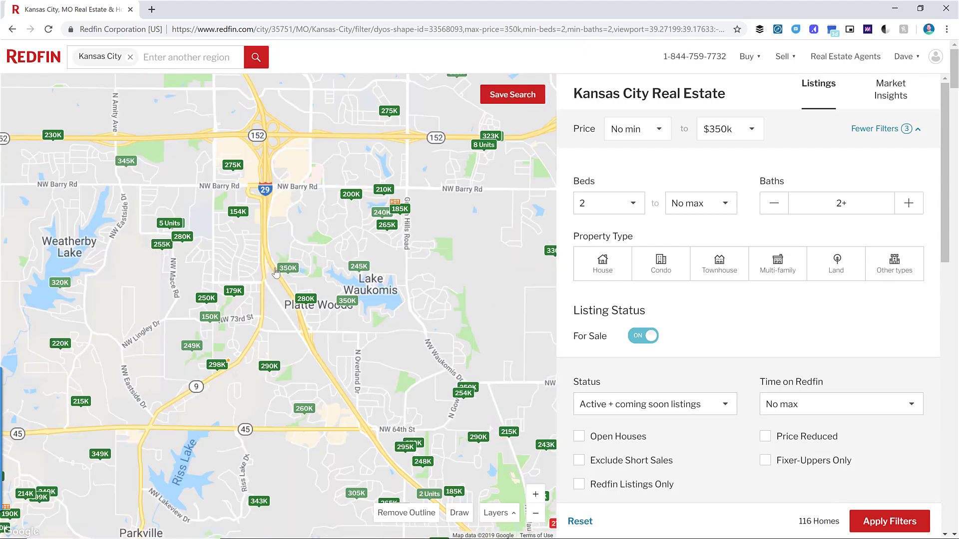
pyautogui.scroll(1, 278, 274)
pyautogui.moveTo(186, 242); pyautogui.dragTo(445, 308)
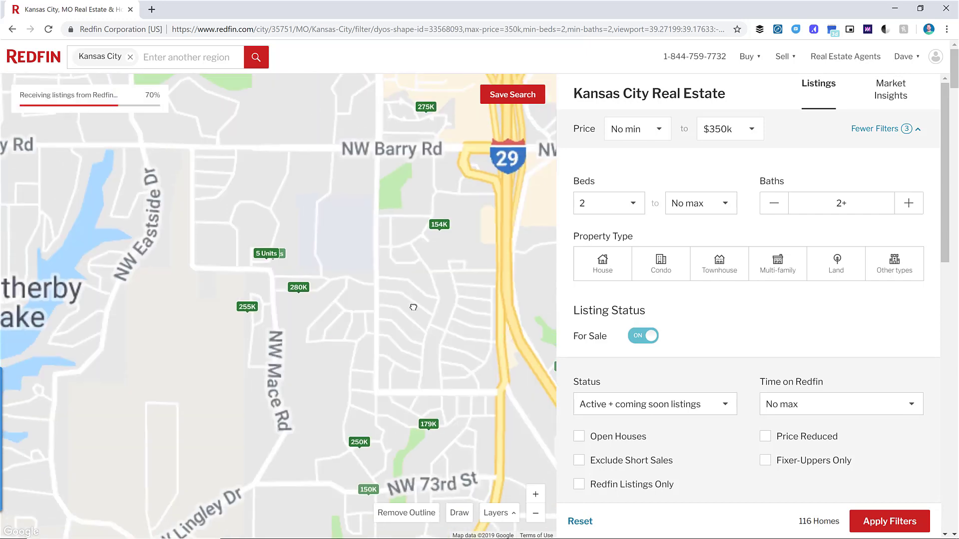
pyautogui.scroll(-1, 266, 272)
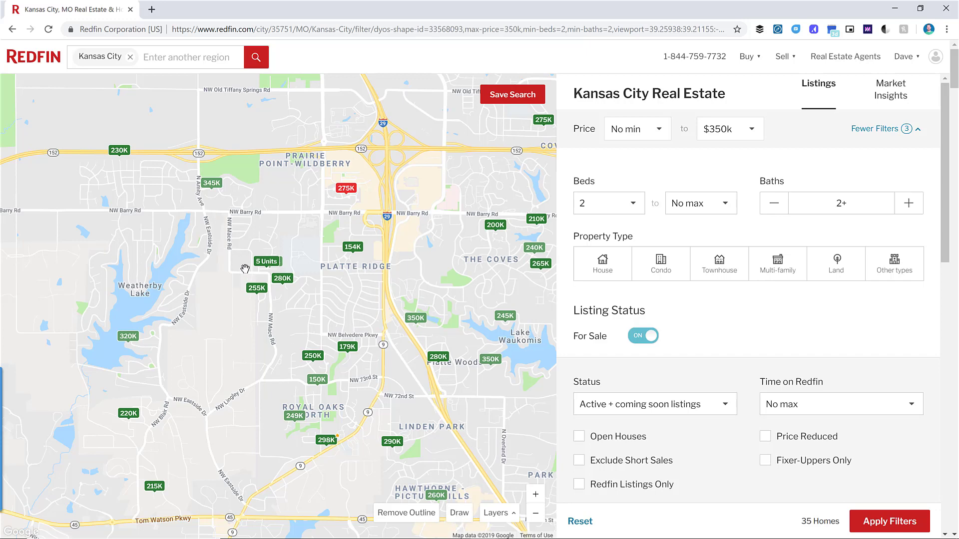
pyautogui.moveTo(237, 249); pyautogui.dragTo(229, 219)
pyautogui.scroll(3, 260, 275)
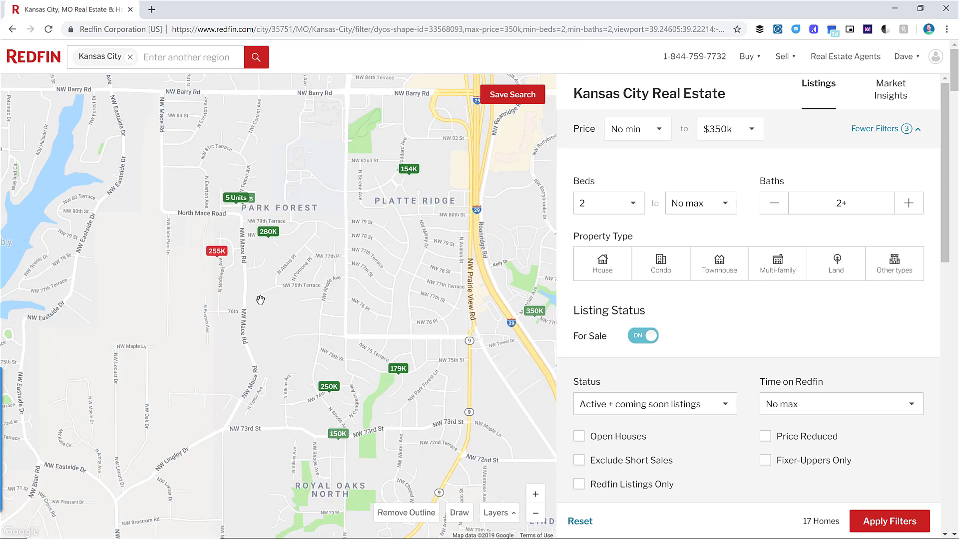
pyautogui.scroll(-3, 253, 223)
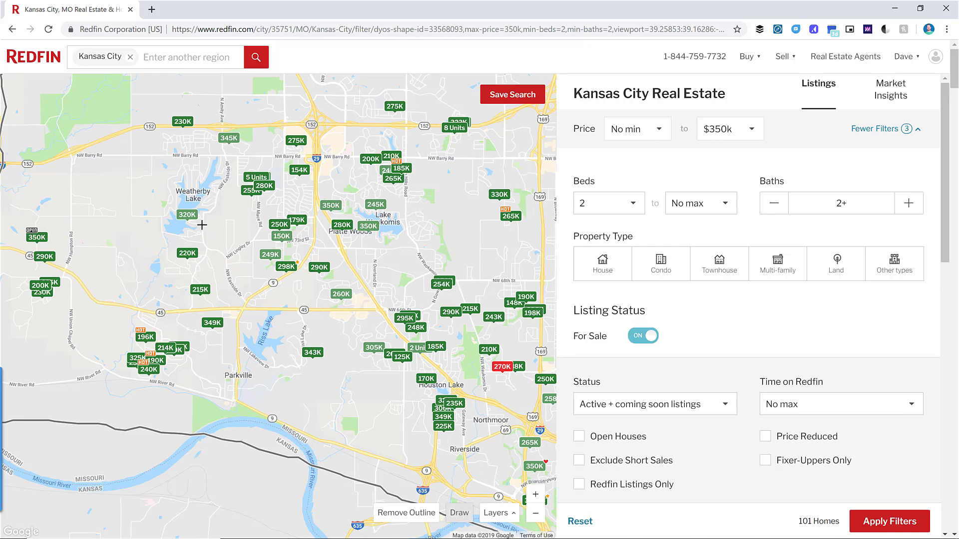
# Draw a new search outline around Weatherby Lake, from Highway 152 south to Highway 45 and east past NW Mace Rd
pyautogui.click(459, 513)
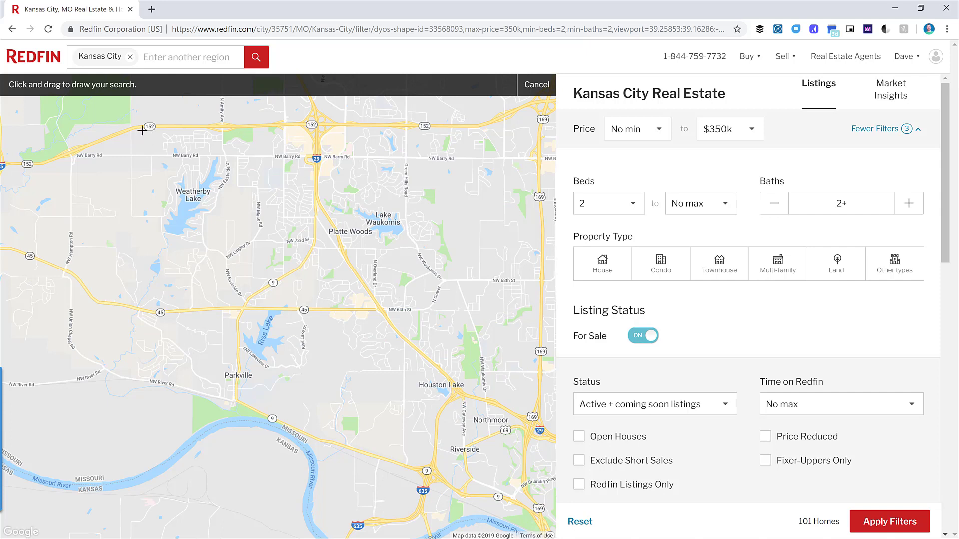
pyautogui.moveTo(150, 134)
pyautogui.mouseDown()
pyautogui.moveTo(151, 295)
pyautogui.moveTo(254, 311)
pyautogui.moveTo(278, 281)
pyautogui.moveTo(259, 128)
pyautogui.moveTo(183, 121)
pyautogui.moveTo(149, 133)
pyautogui.mouseUp()
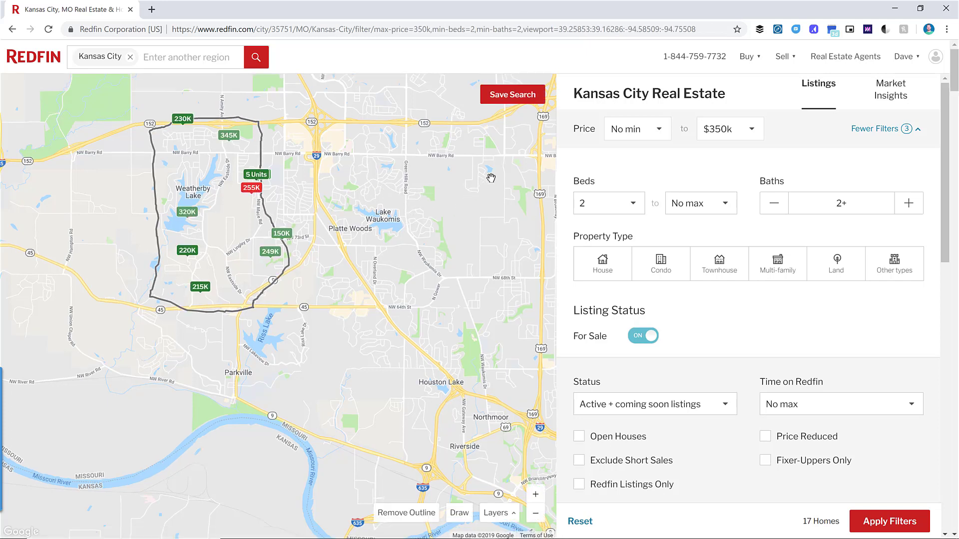
# Save the search for the Weatherby Lake outline under the name Park Hill School District
pyautogui.click(512, 94)
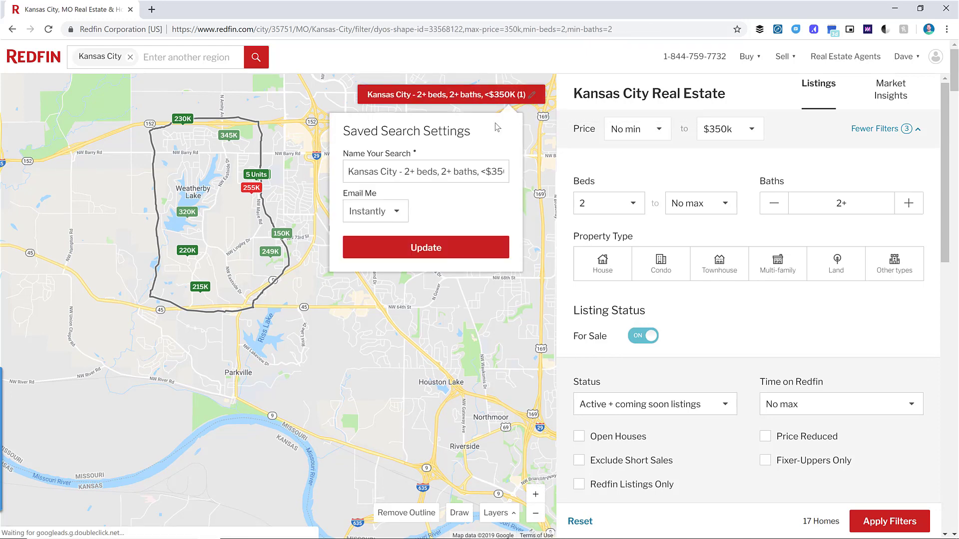
pyautogui.tripleClick(433, 172)
pyautogui.write('Park Hill School')
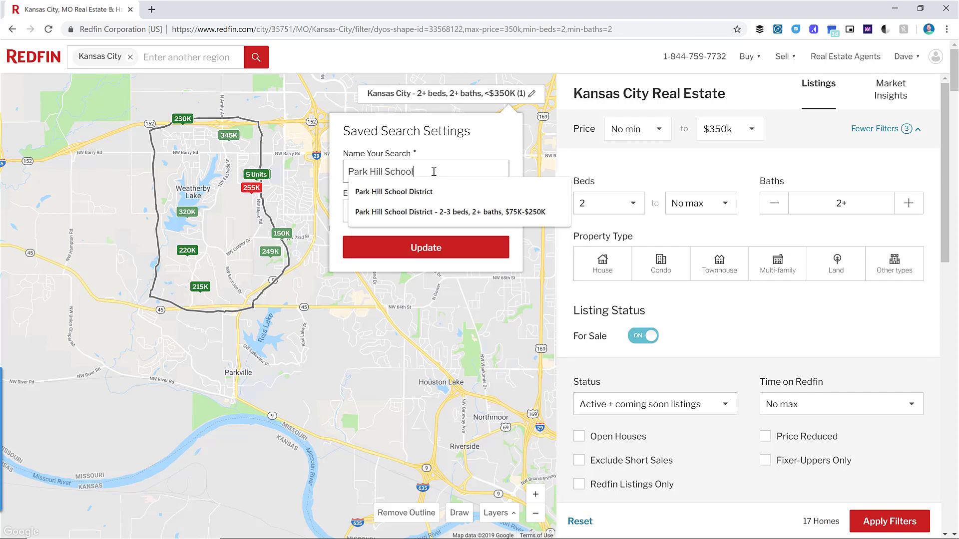
pyautogui.write(' District')
pyautogui.click(462, 192)
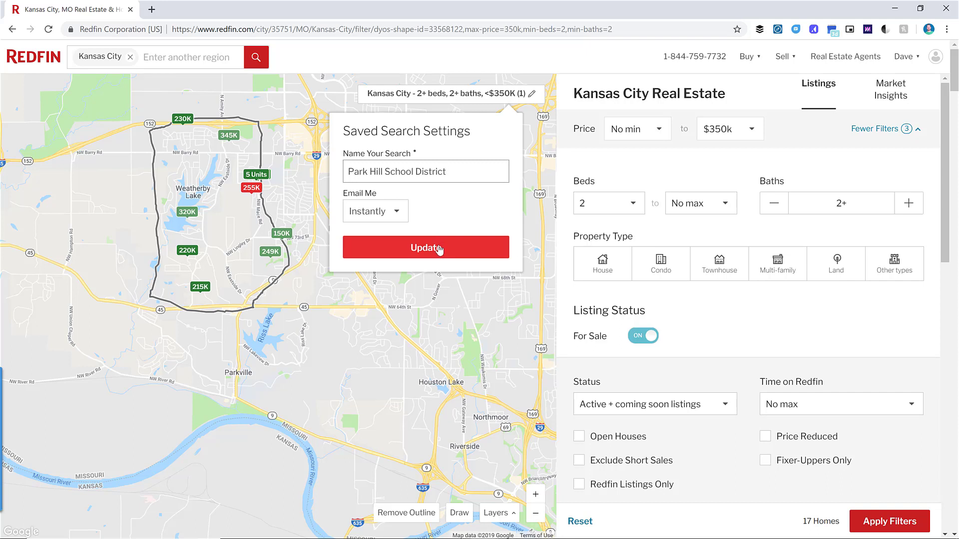
pyautogui.click(438, 249)
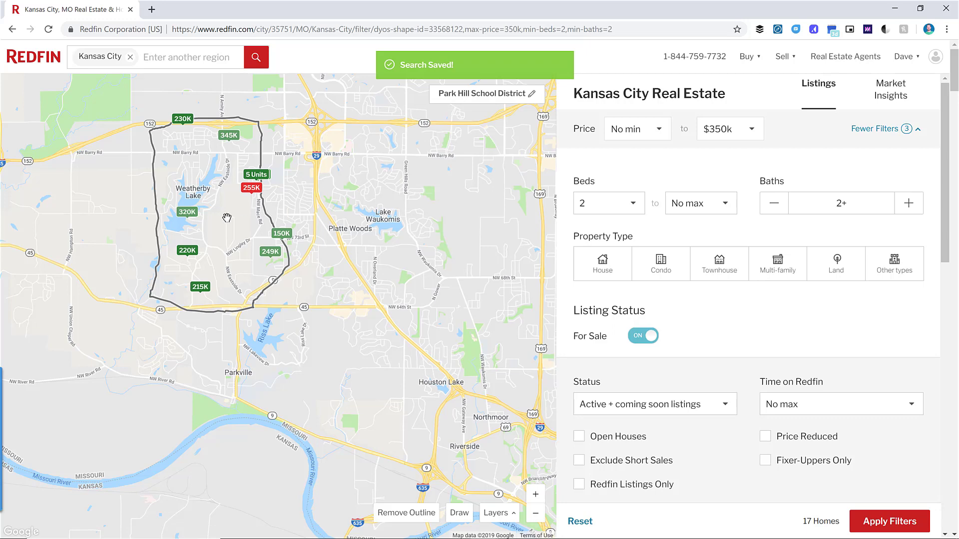
# Select the 220K home south of Weatherby Lake on the map and look through the listing cards for the outlined area
pyautogui.scroll(2, 210, 202)
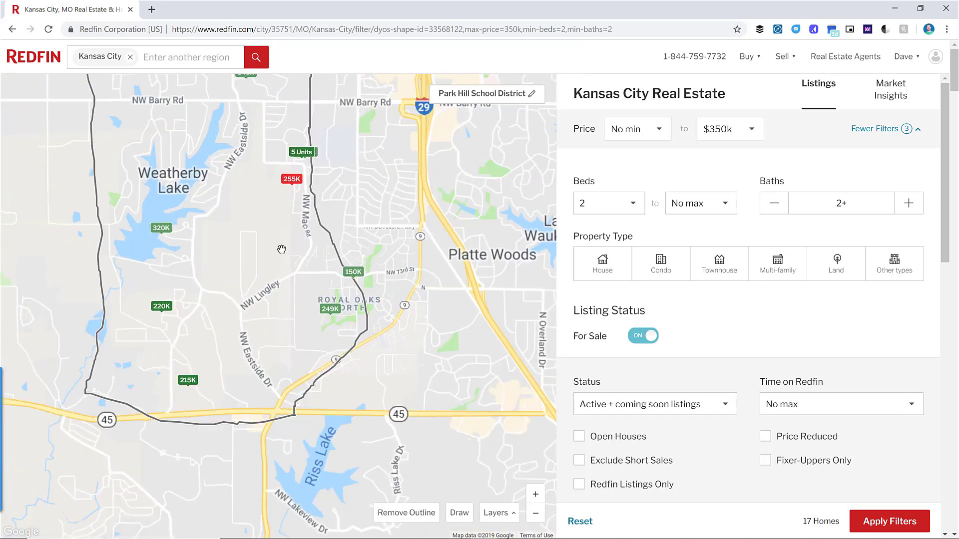
pyautogui.scroll(-3, 382, 275)
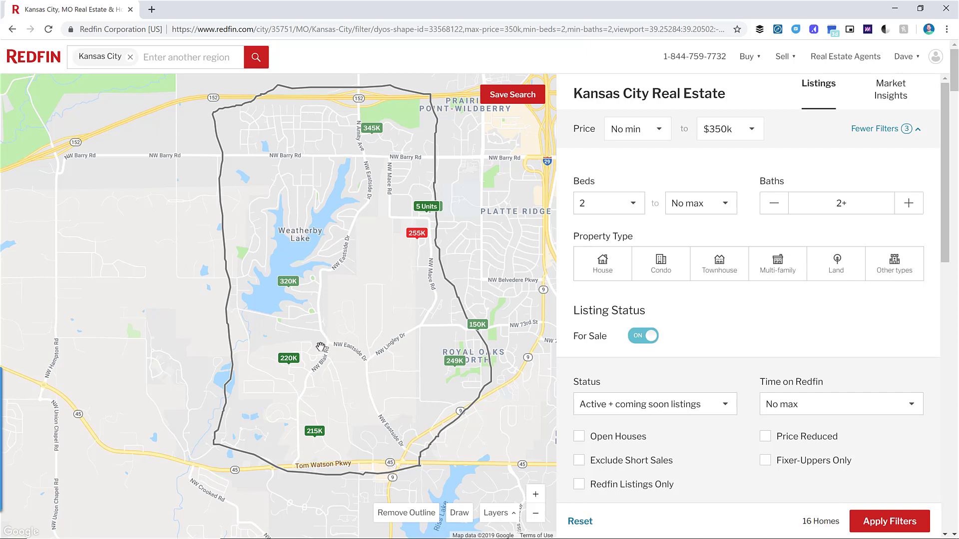
pyautogui.click(306, 354)
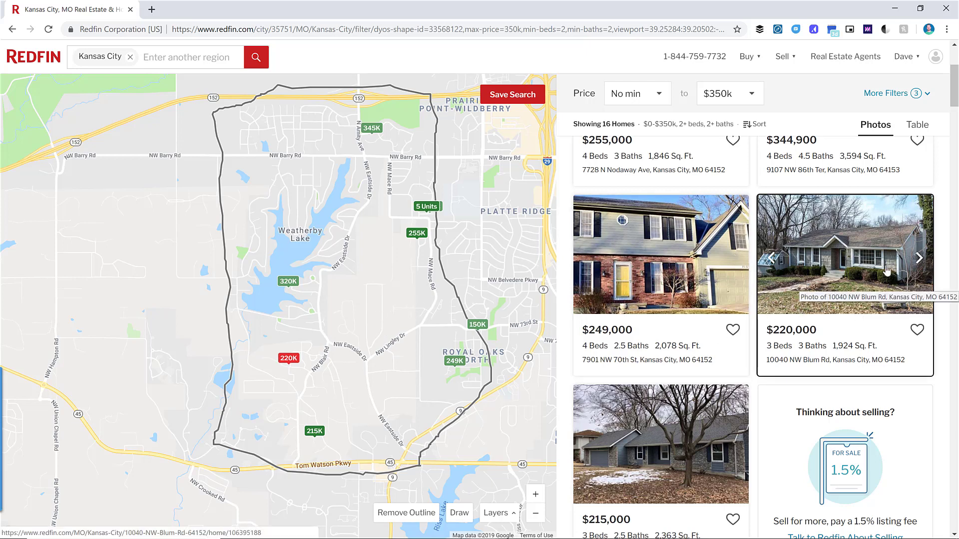
pyautogui.scroll(3, 816, 289)
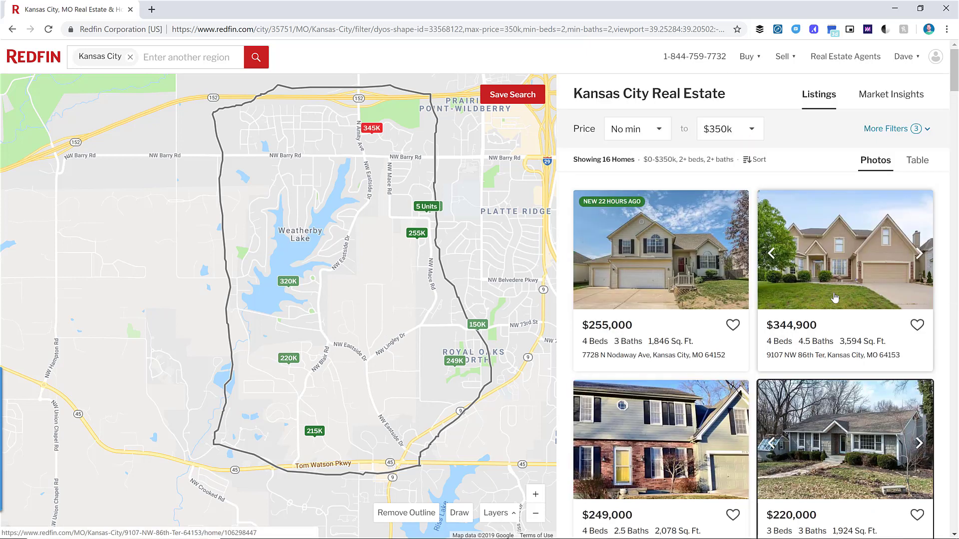
pyautogui.scroll(-2, 869, 320)
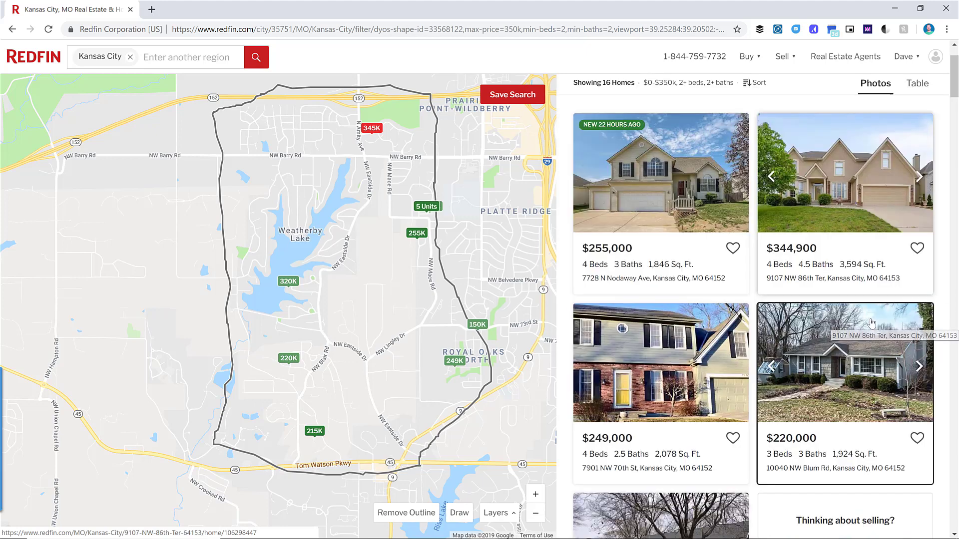
pyautogui.scroll(-2, 871, 322)
pyautogui.scroll(3, 805, 328)
pyautogui.scroll(-3, 849, 334)
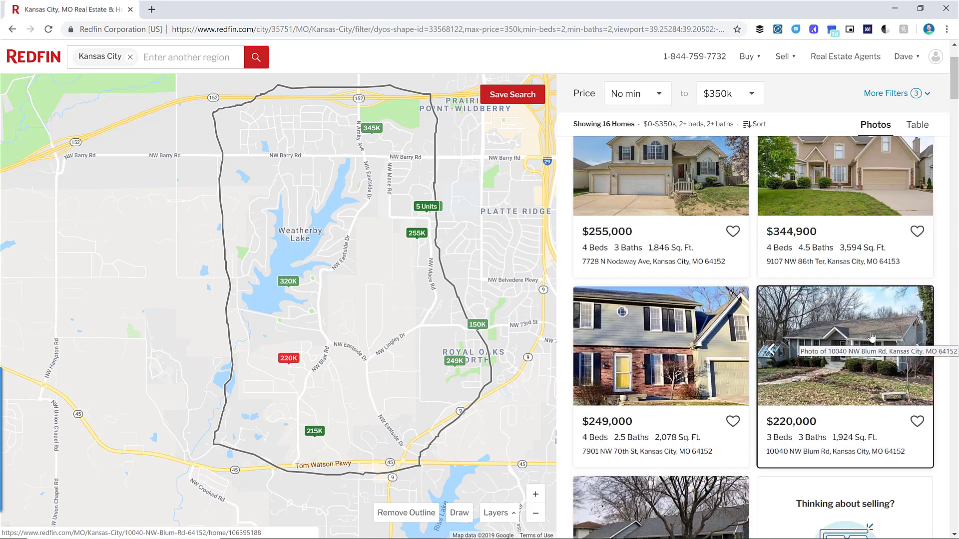
pyautogui.scroll(-2, 872, 337)
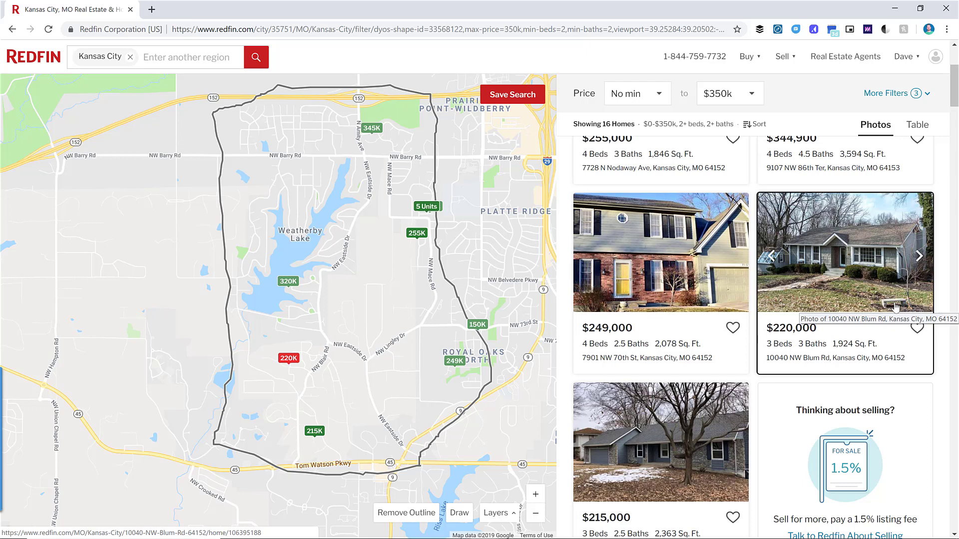
# Browse the photos of the $220,000 listing through to photo 20
pyautogui.click(919, 256)
pyautogui.click(918, 257)
pyautogui.click(919, 257)
pyautogui.click(919, 257)
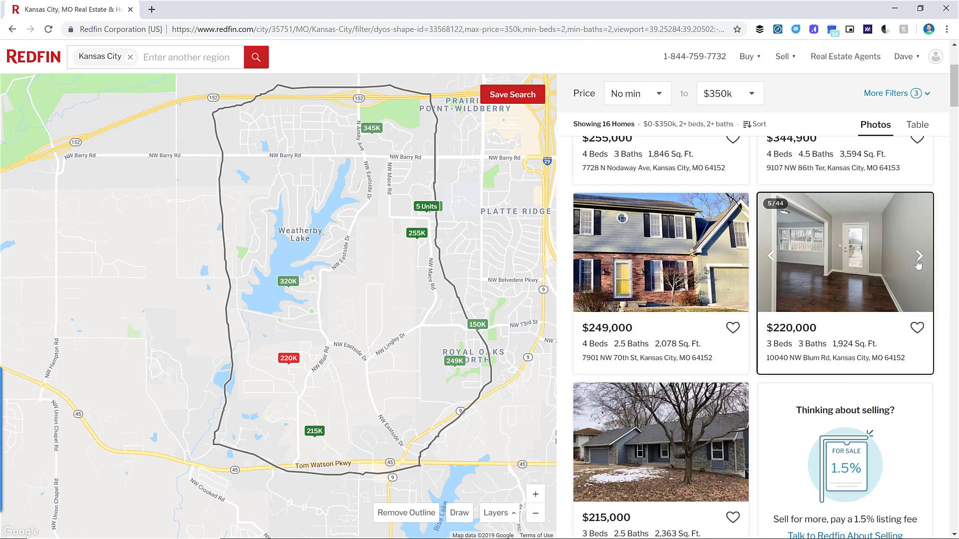
pyautogui.click(919, 257)
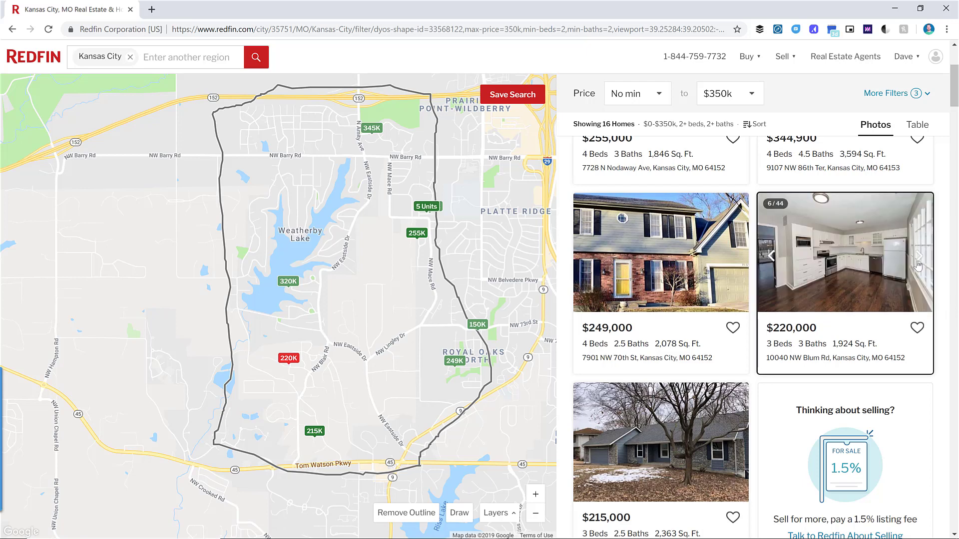
pyautogui.click(918, 258)
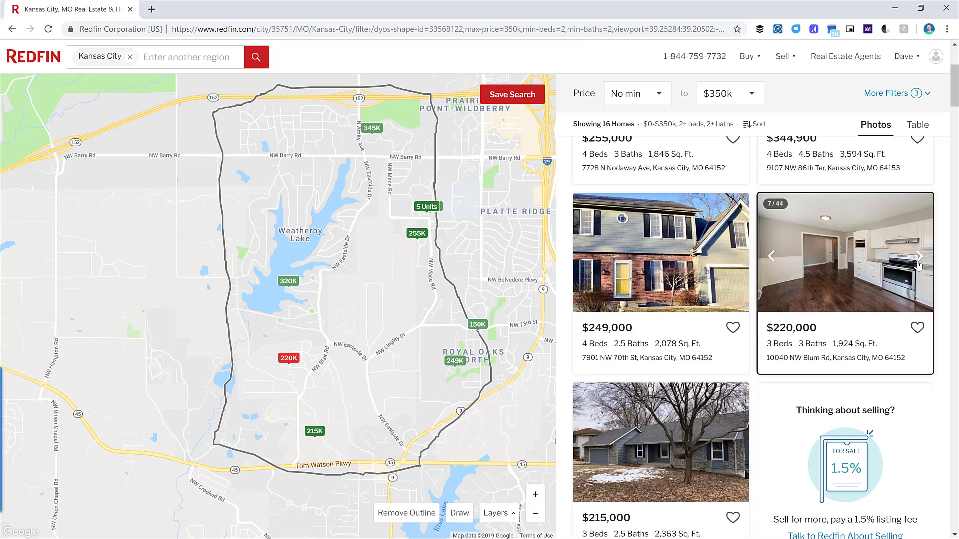
pyautogui.click(919, 258)
pyautogui.click(919, 258)
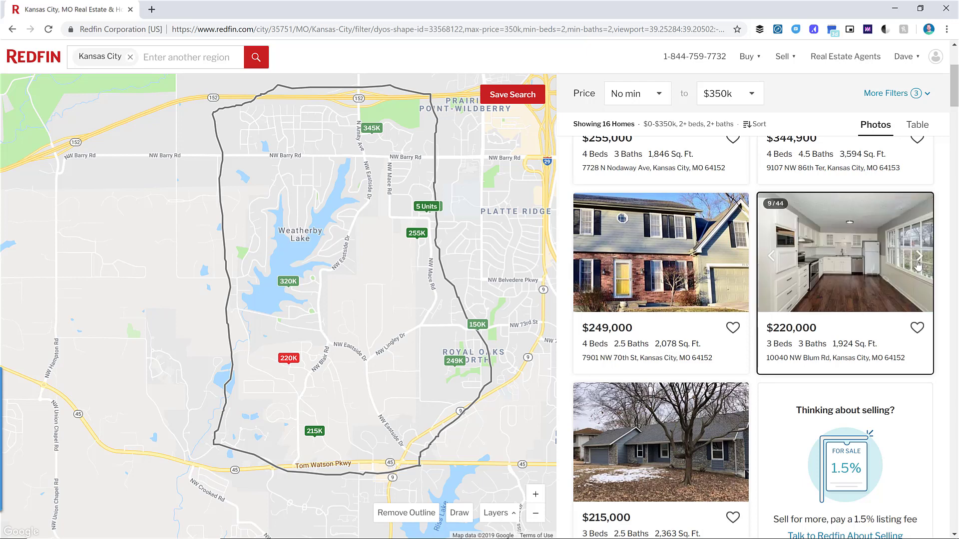
pyautogui.click(918, 264)
pyautogui.click(918, 264)
pyautogui.click(918, 263)
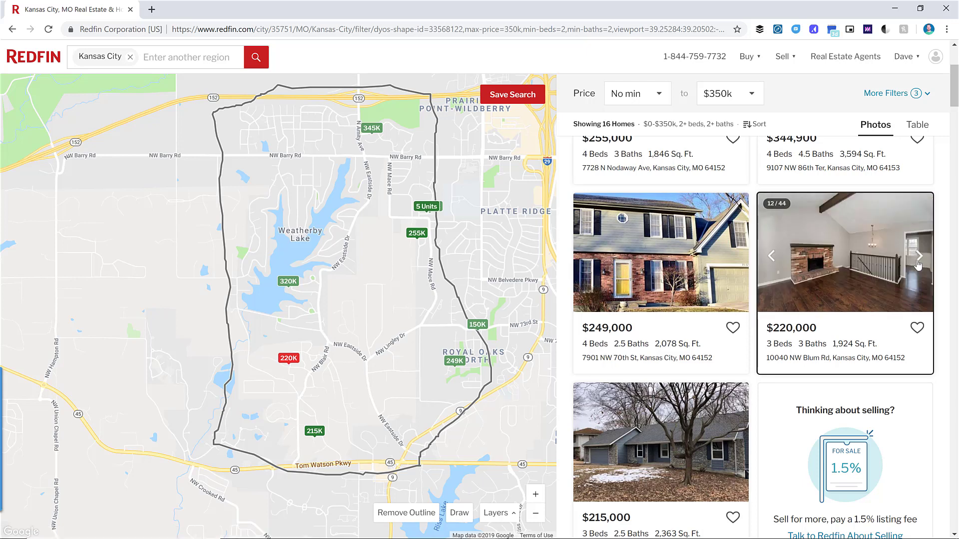
pyautogui.click(918, 263)
pyautogui.click(918, 263)
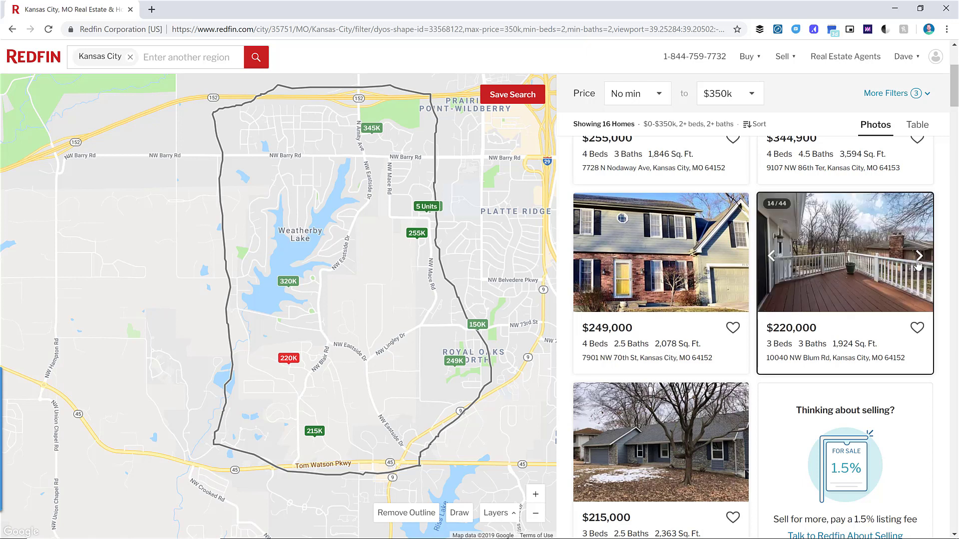
pyautogui.click(918, 264)
pyautogui.click(918, 264)
pyautogui.click(918, 264)
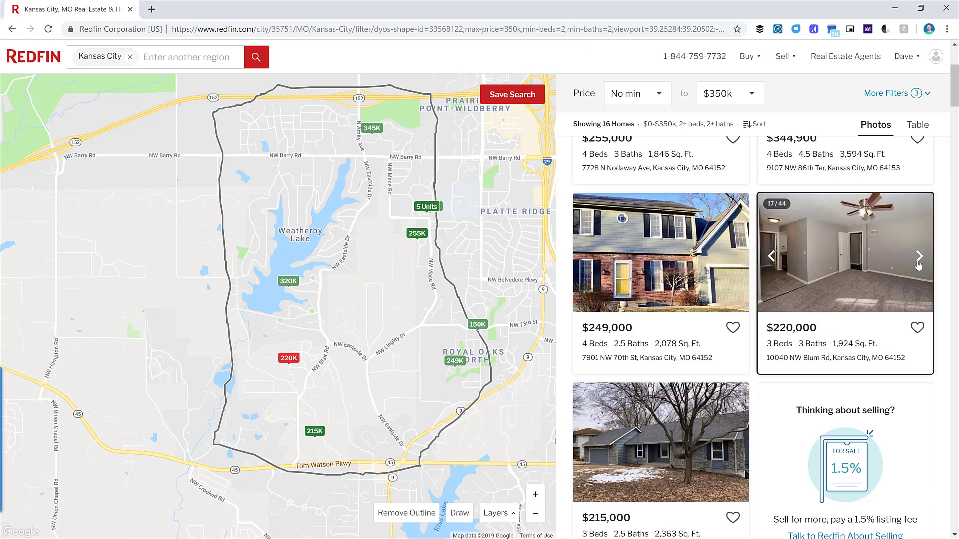
pyautogui.click(918, 263)
pyautogui.click(918, 263)
pyautogui.click(917, 263)
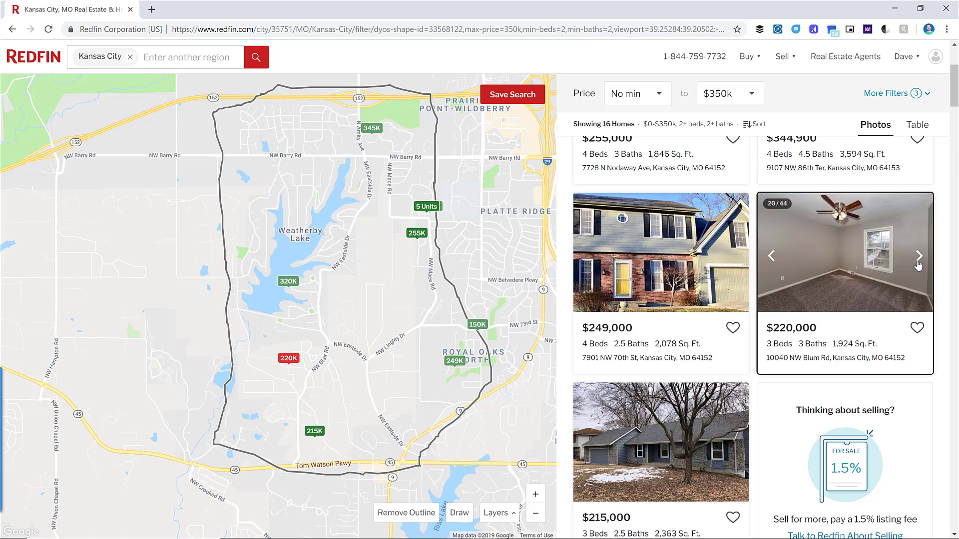
# Continue through the $220,000 listing's photos past photo 21 to the bathroom with the bathtub and dark vanity
pyautogui.click(917, 264)
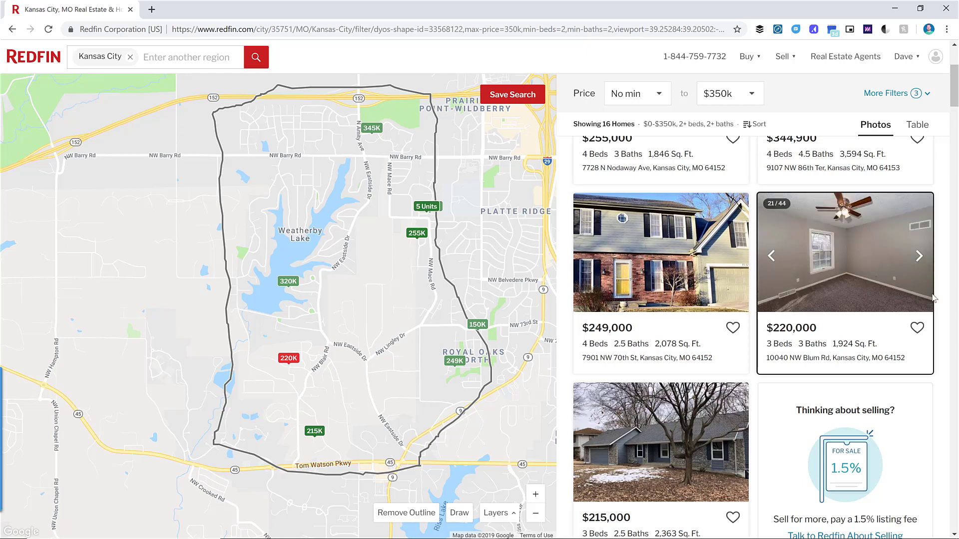
pyautogui.click(915, 260)
pyautogui.click(917, 258)
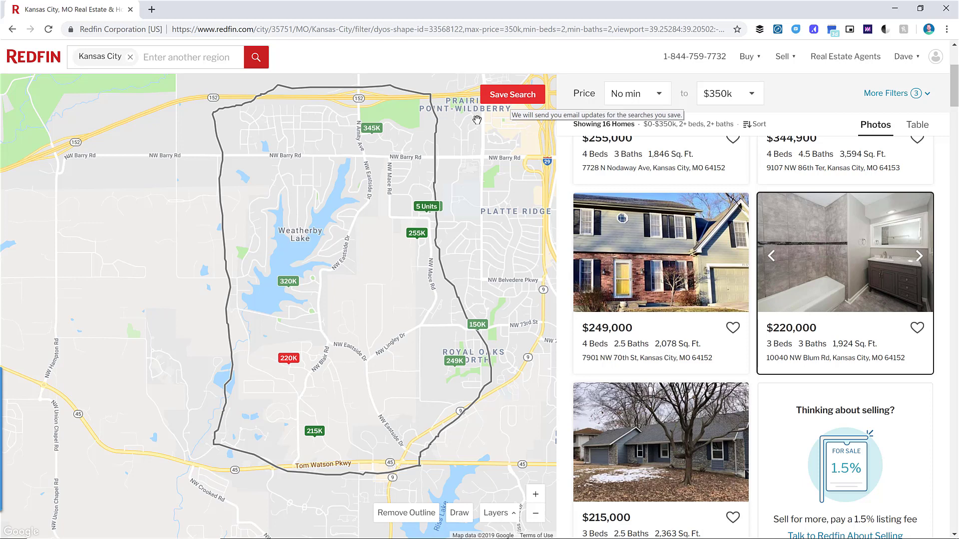
# Open the account's saved searches and look through the whole list, returning to the Park Hill School District entry
pyautogui.moveTo(910, 59)
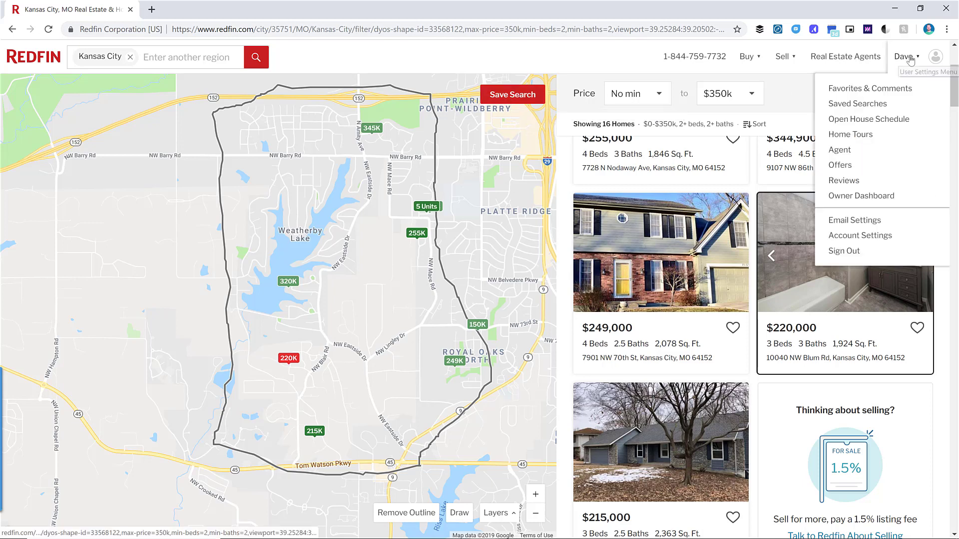
pyautogui.click(874, 109)
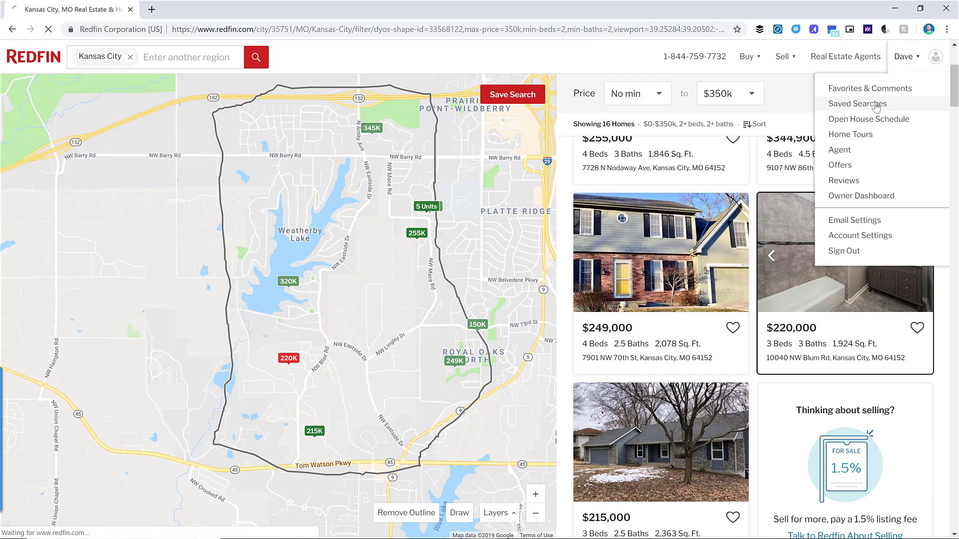
pyautogui.scroll(-10, 566, 156)
pyautogui.scroll(-5, 566, 158)
pyautogui.scroll(11, 583, 158)
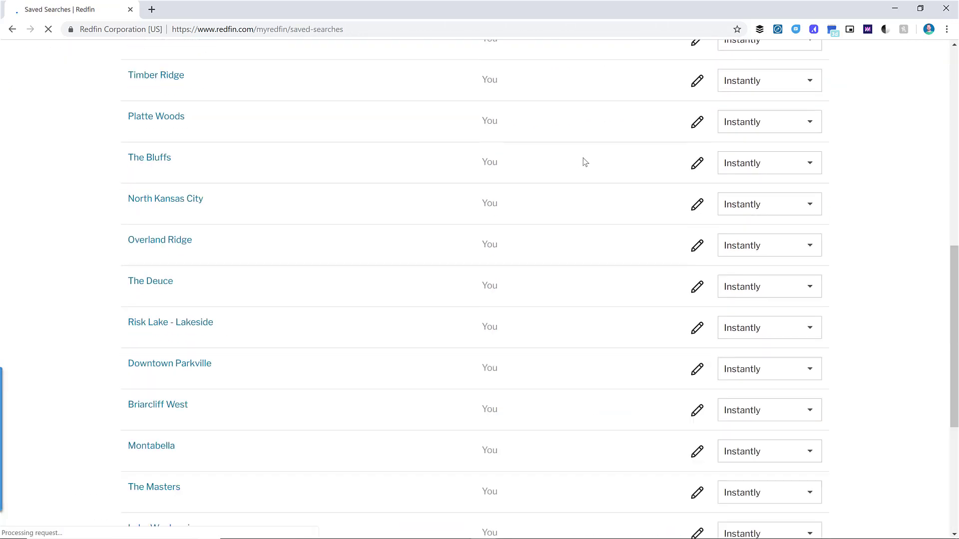
pyautogui.scroll(5, 604, 166)
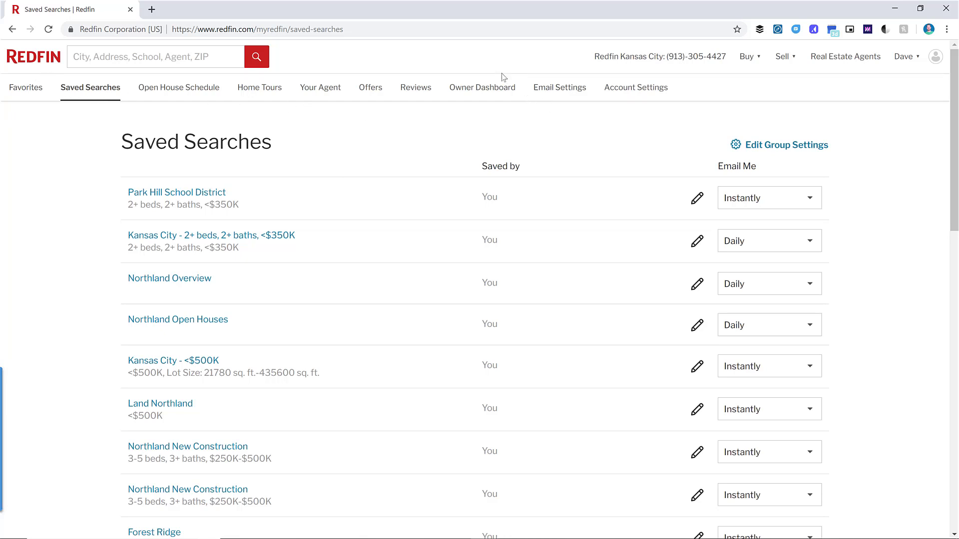
pyautogui.moveTo(907, 56)
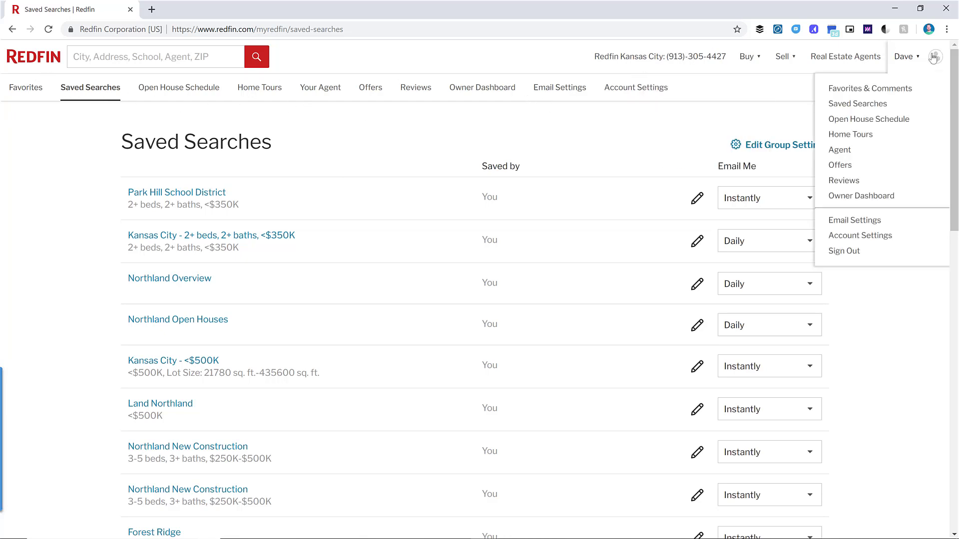